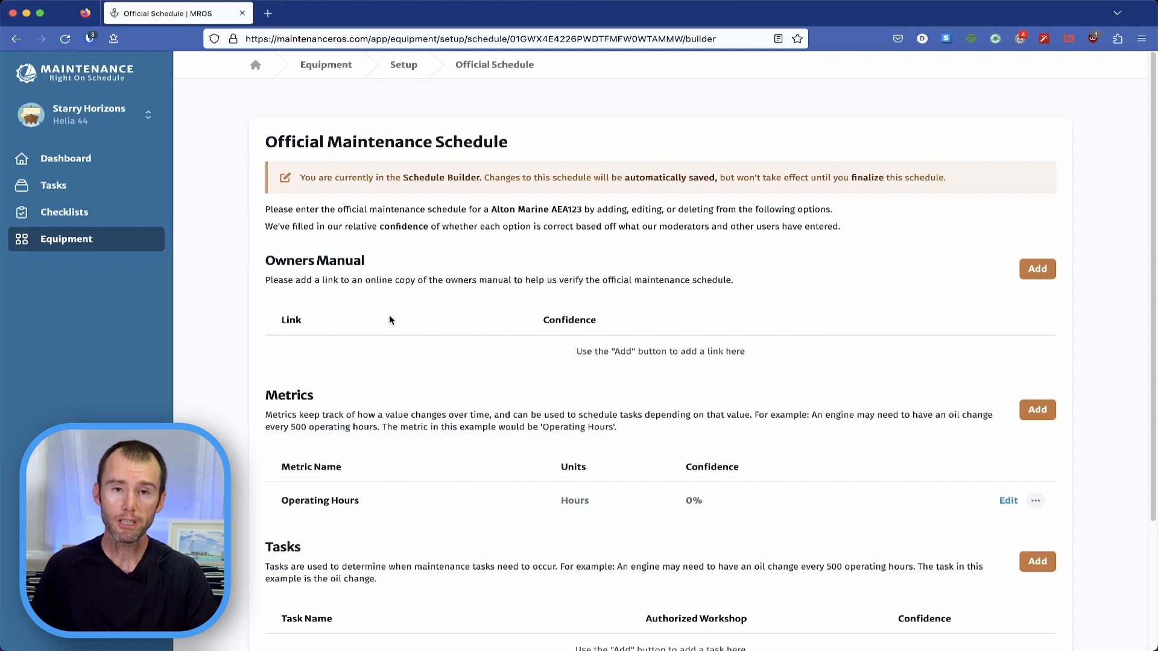
- Add a maintenance task from the Repeating By Time template and name it "General inspection"
scroll(568, 362, down, 2)
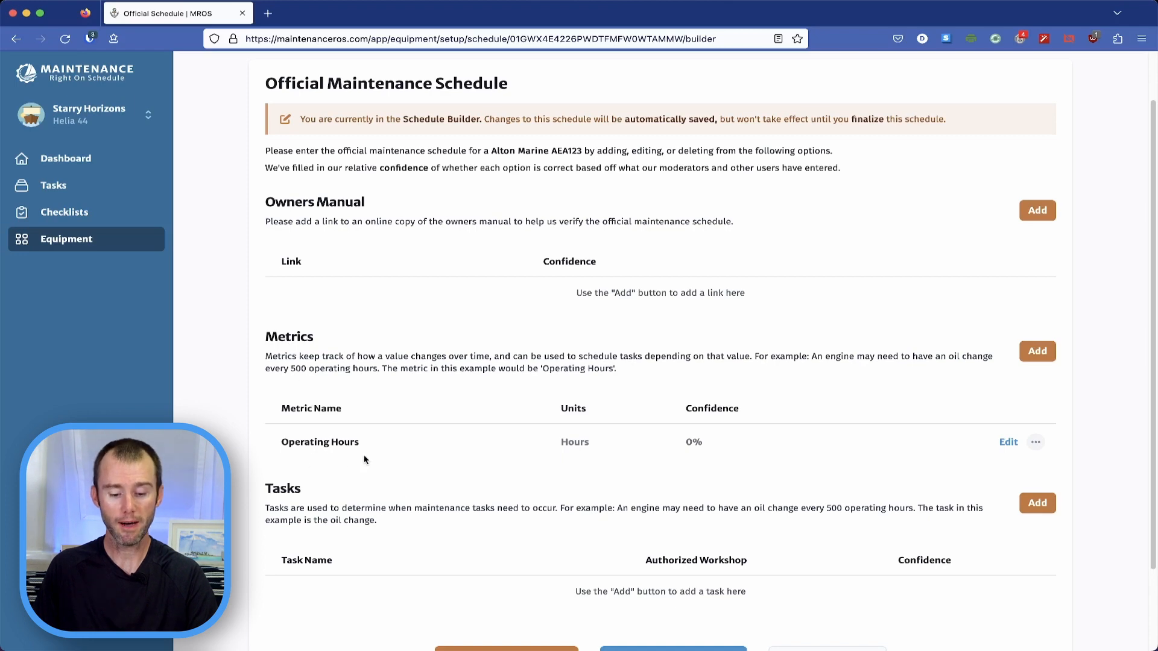
scroll(470, 431, down, 3)
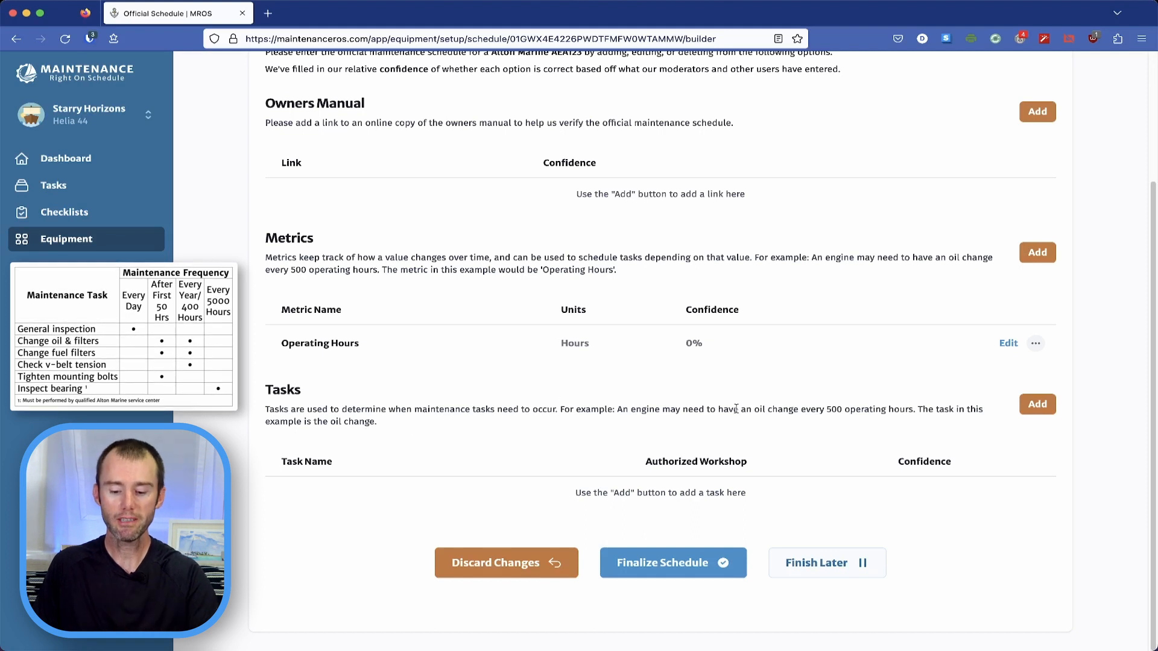
click(1036, 405)
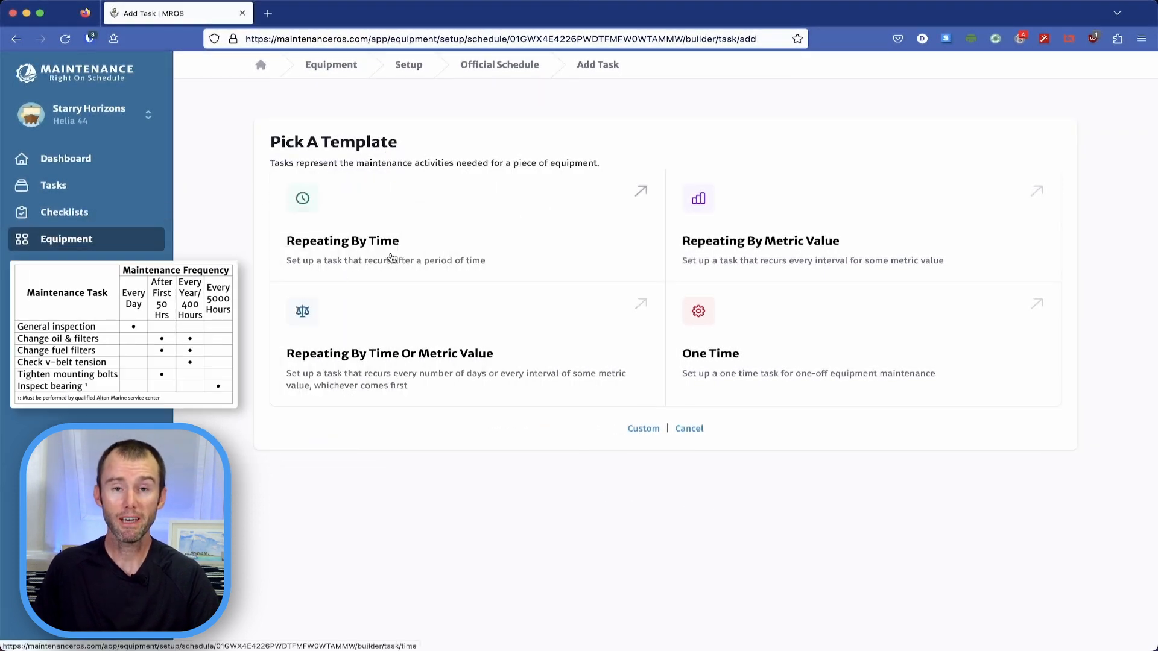
click(391, 258)
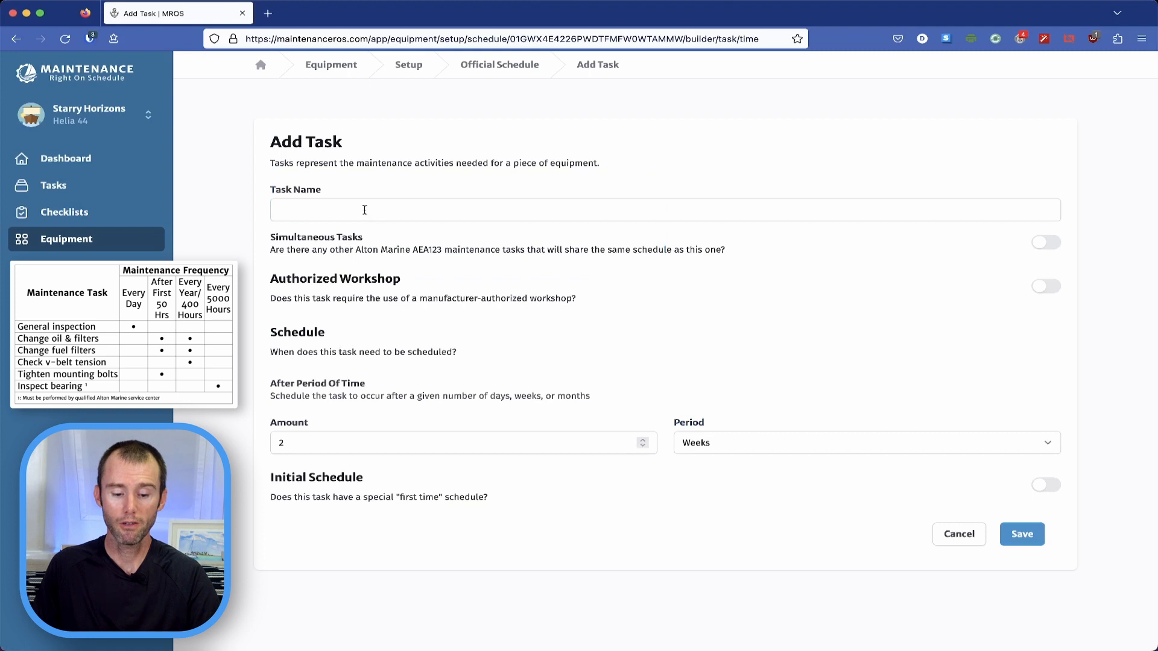
click(365, 209)
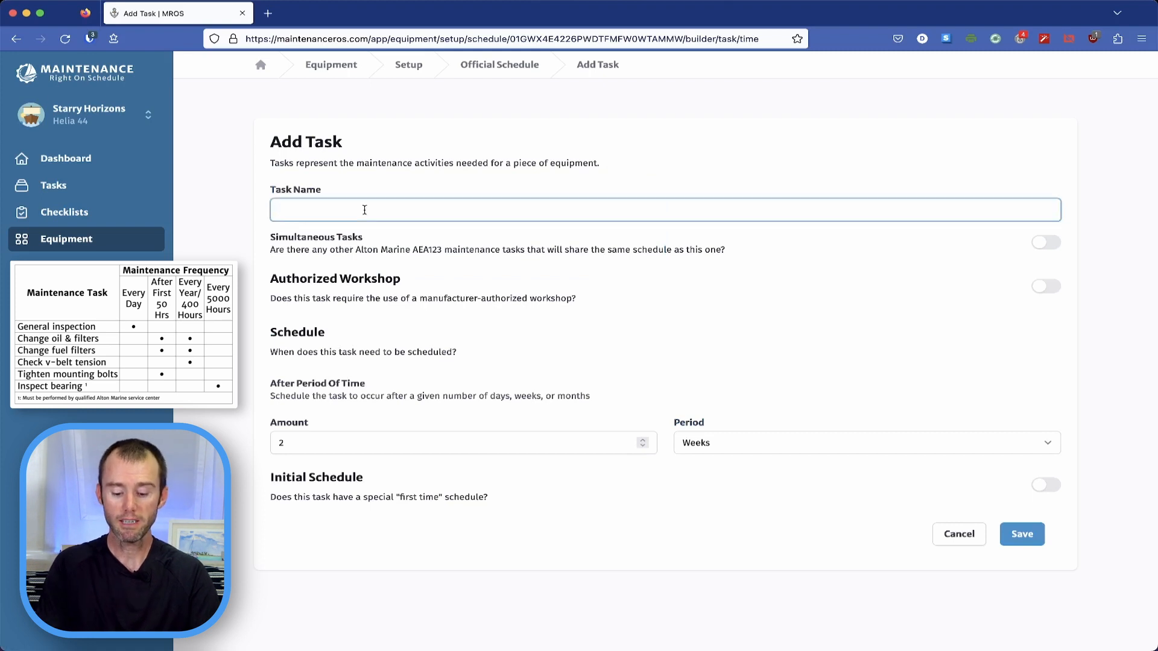
text(Gener)
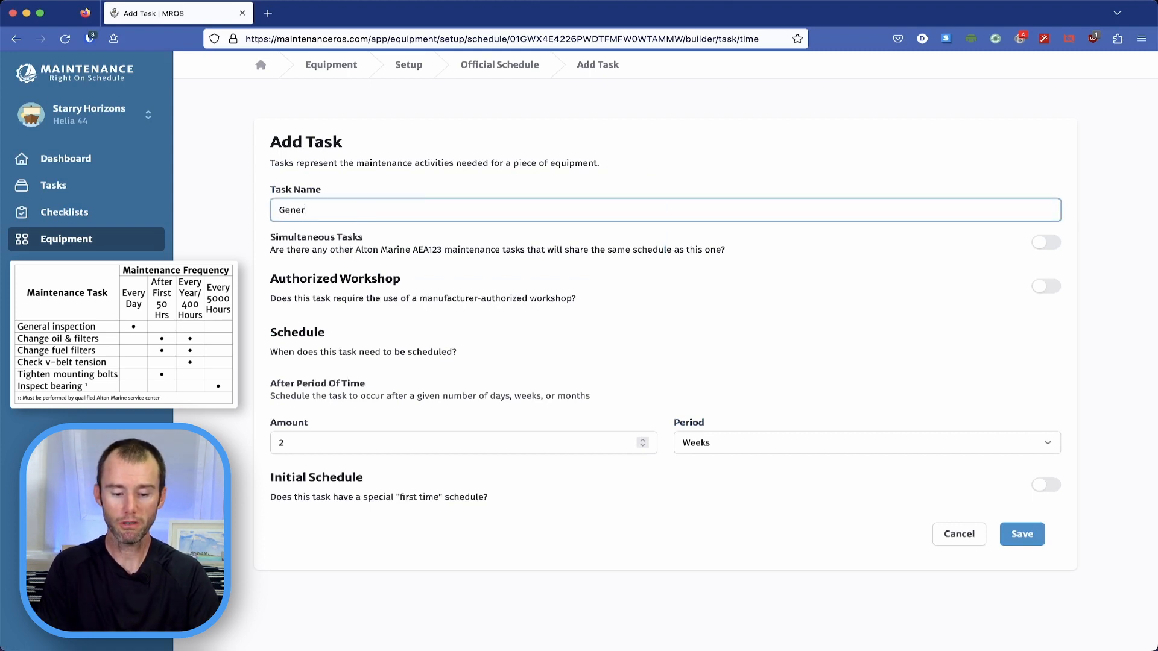
text(al inspection)
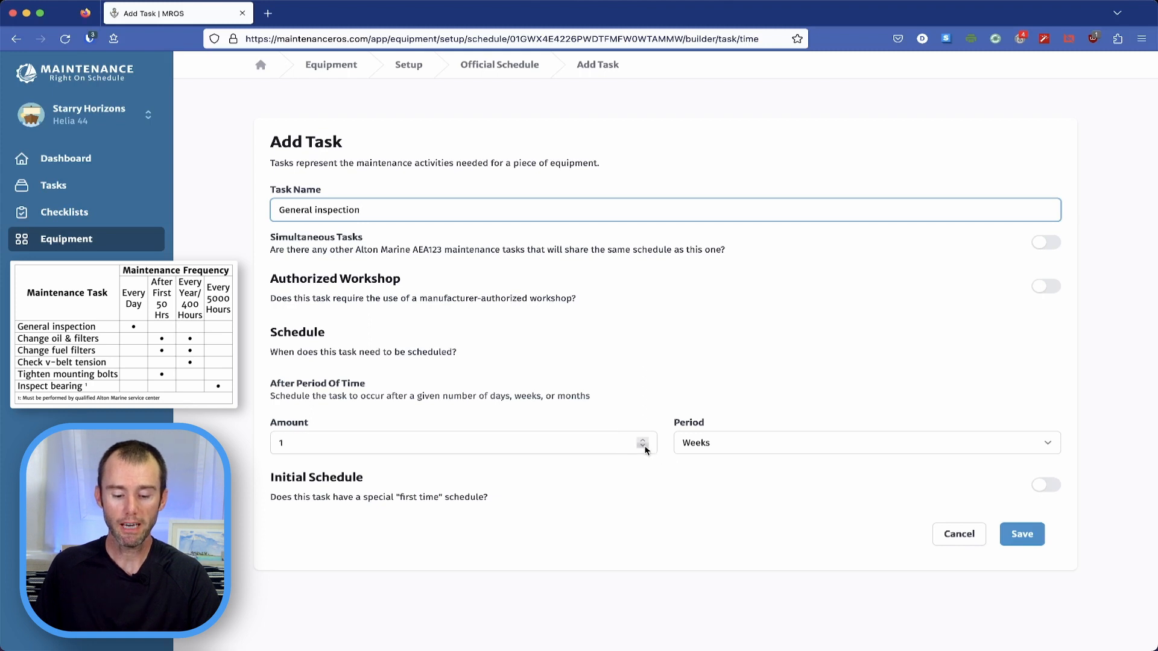
- Schedule the general inspection to recur after 1 day and save the task
click(703, 449)
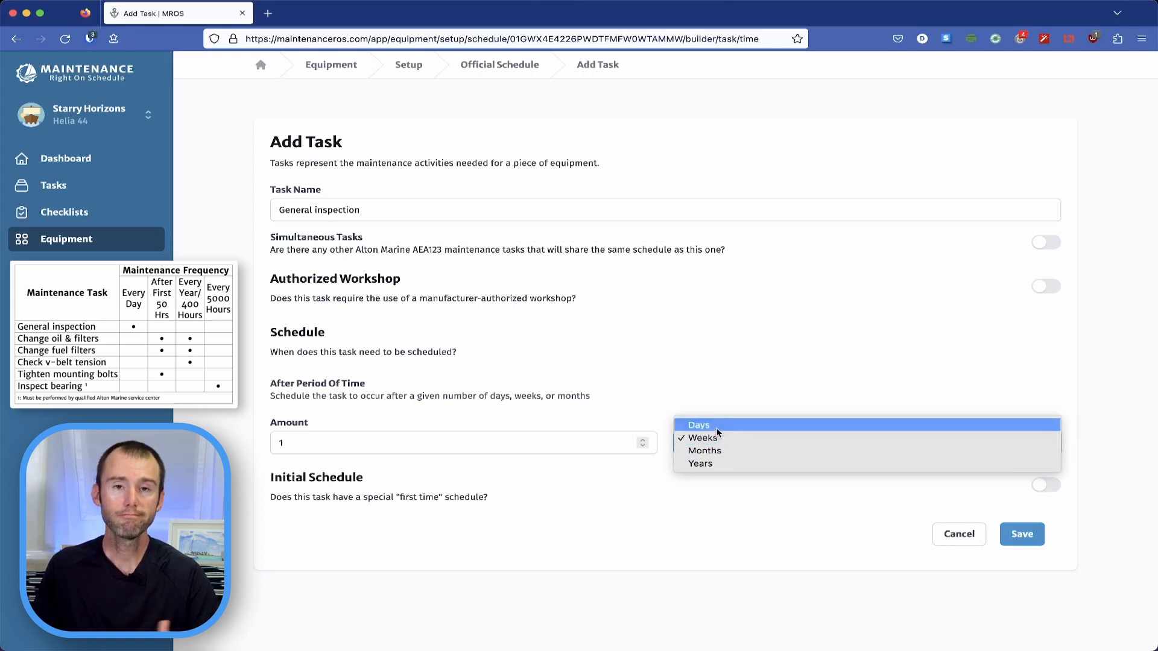
click(717, 427)
click(690, 477)
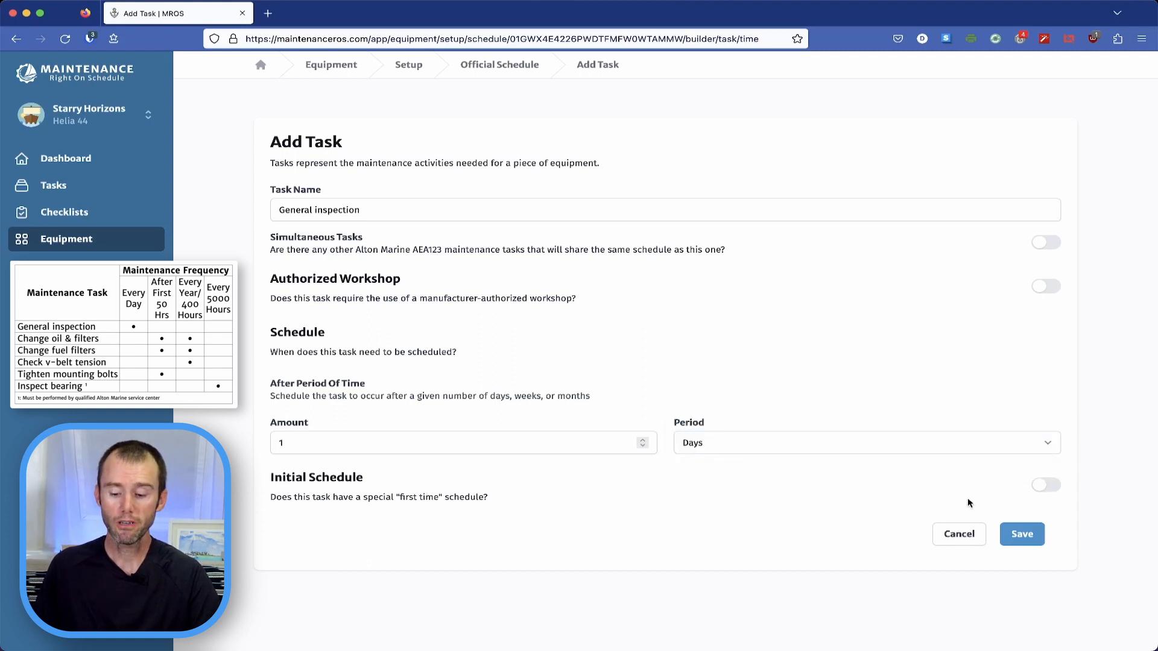
click(1021, 535)
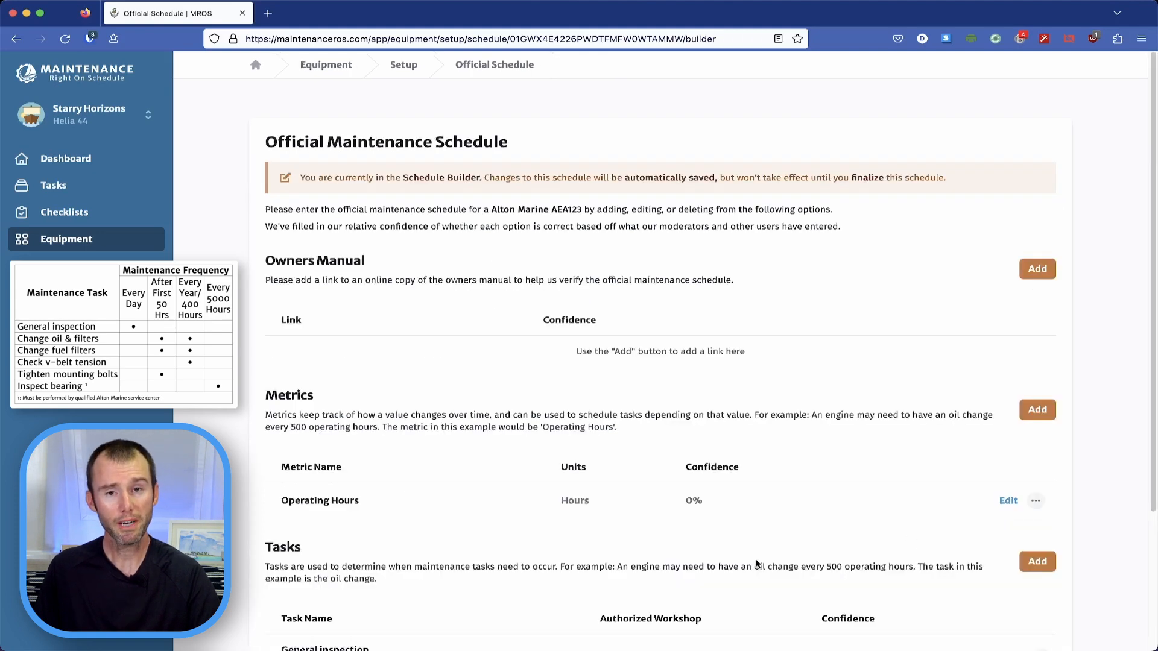
- Add another task from the Repeating By Time Or Metric Value template and name it "Change oil & filter"
scroll(718, 530, down, 3)
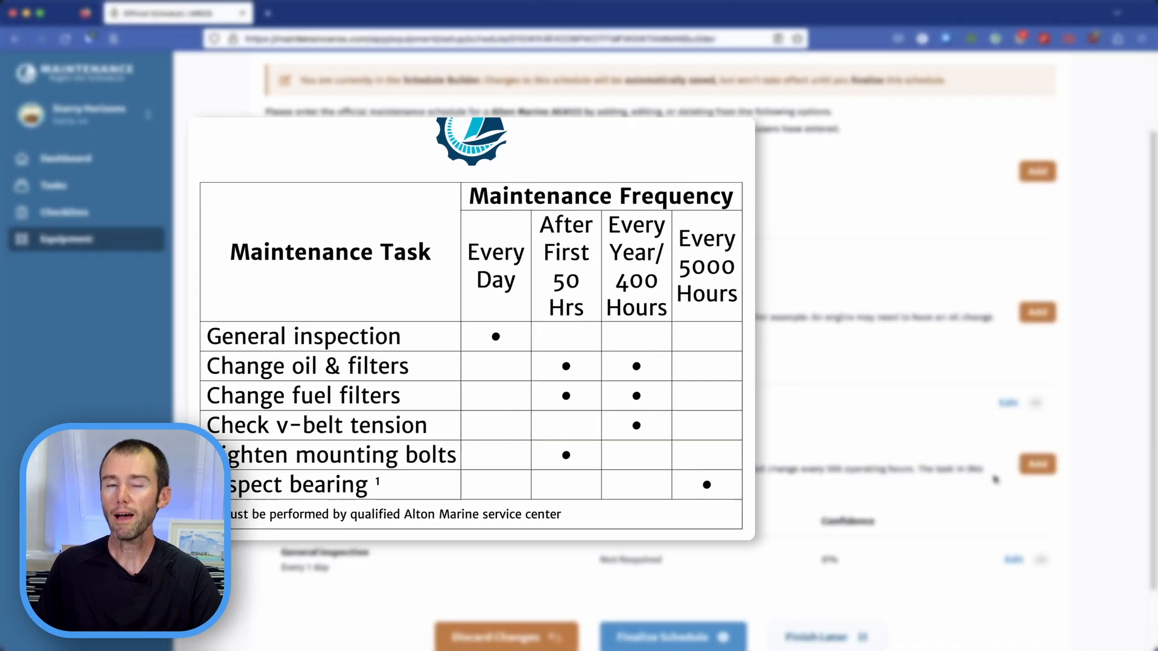
click(1035, 473)
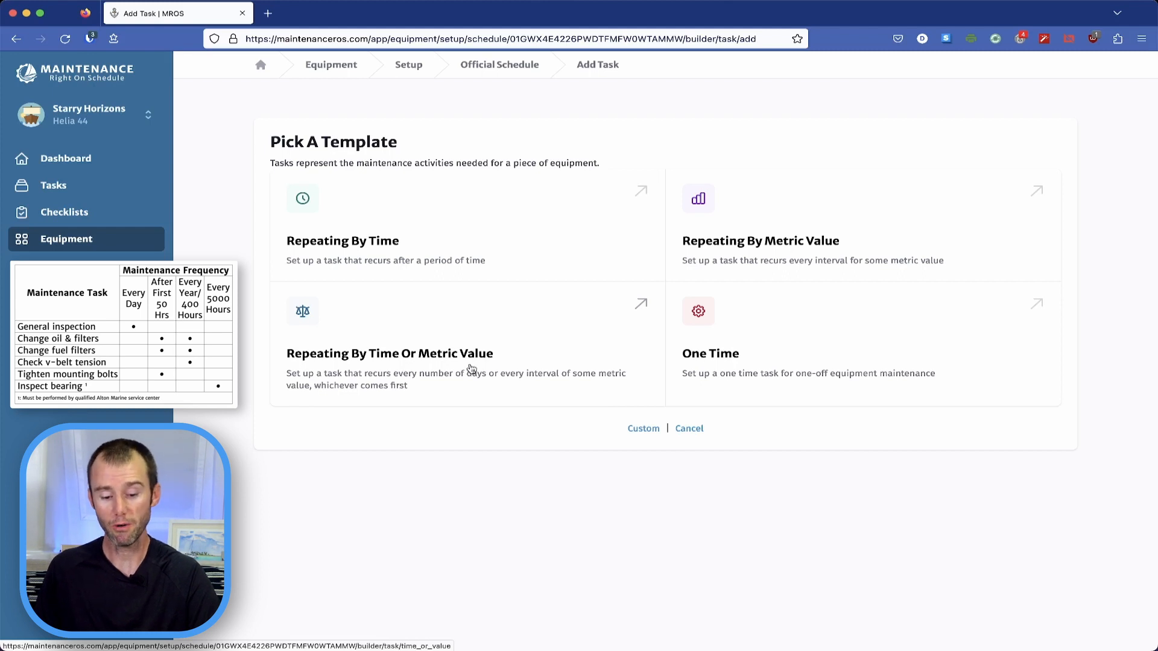
click(555, 356)
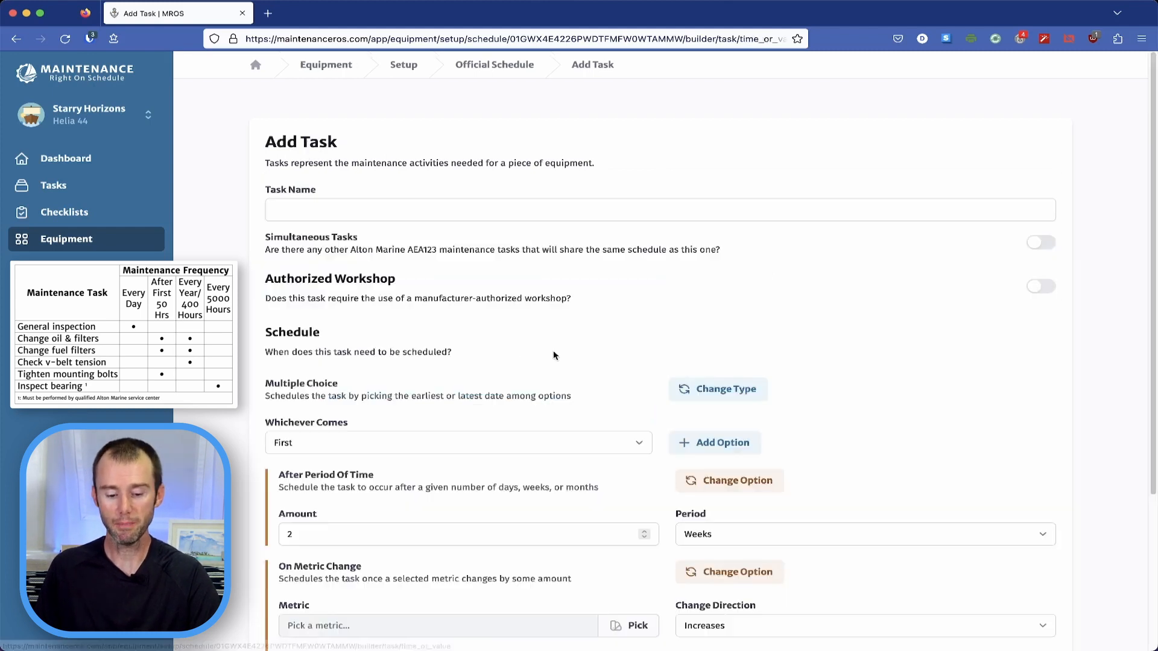
click(391, 209)
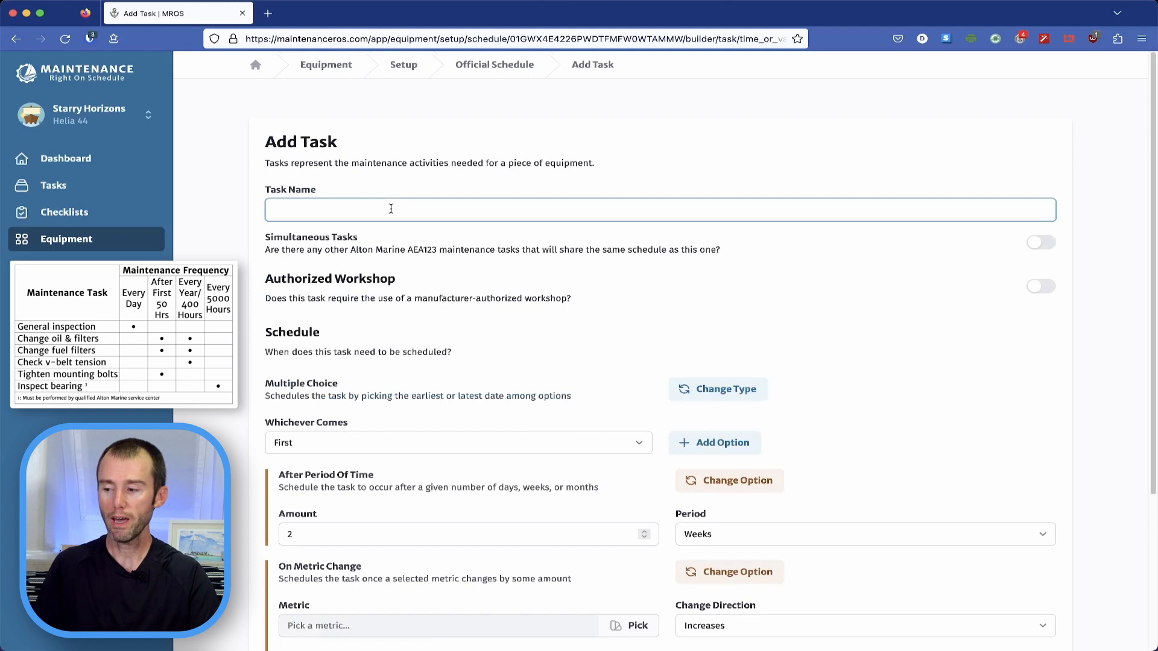
text(Change )
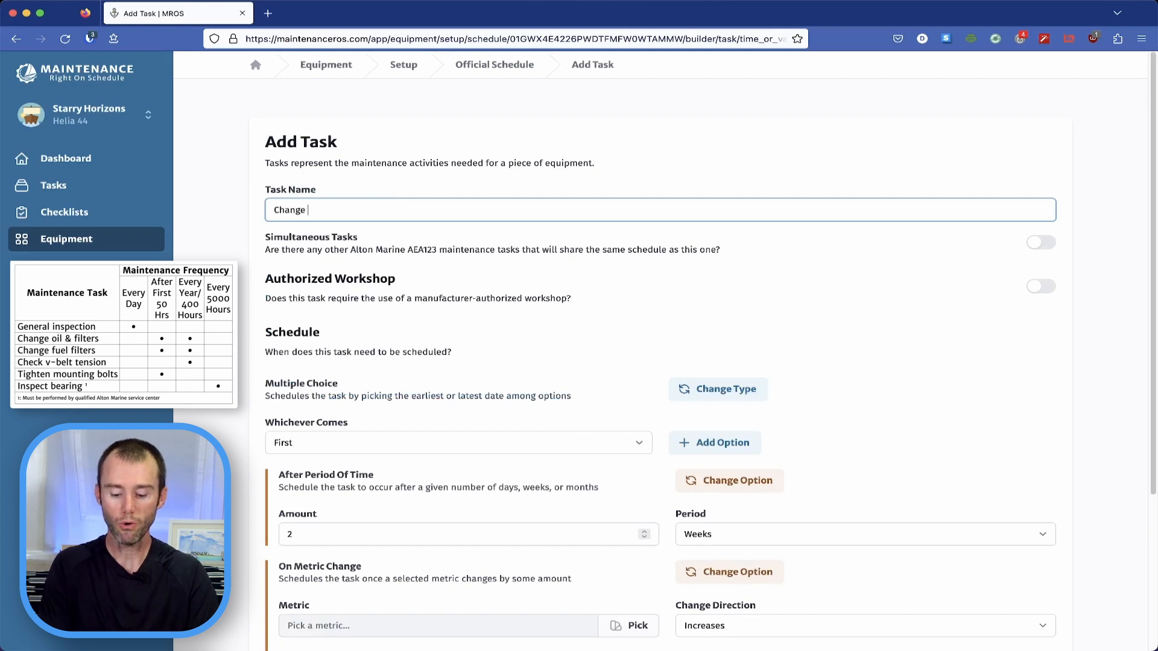
text(oil & filter)
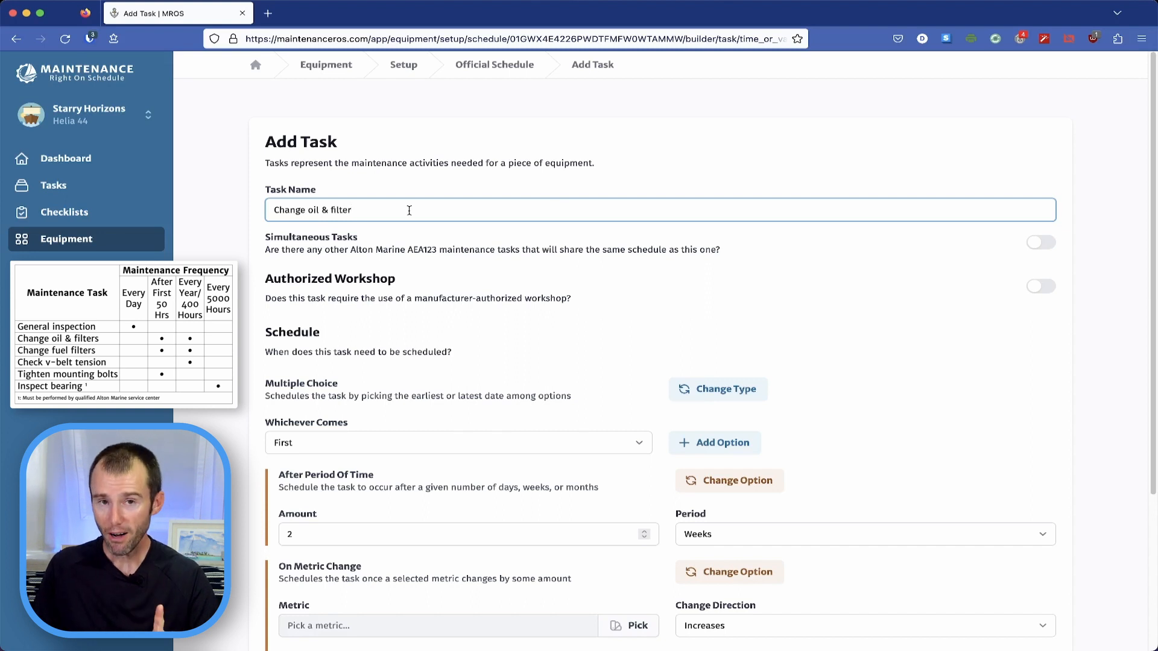
- Enable simultaneous tasks and enter "Change fuel filters" as the only task sharing this schedule
click(1038, 243)
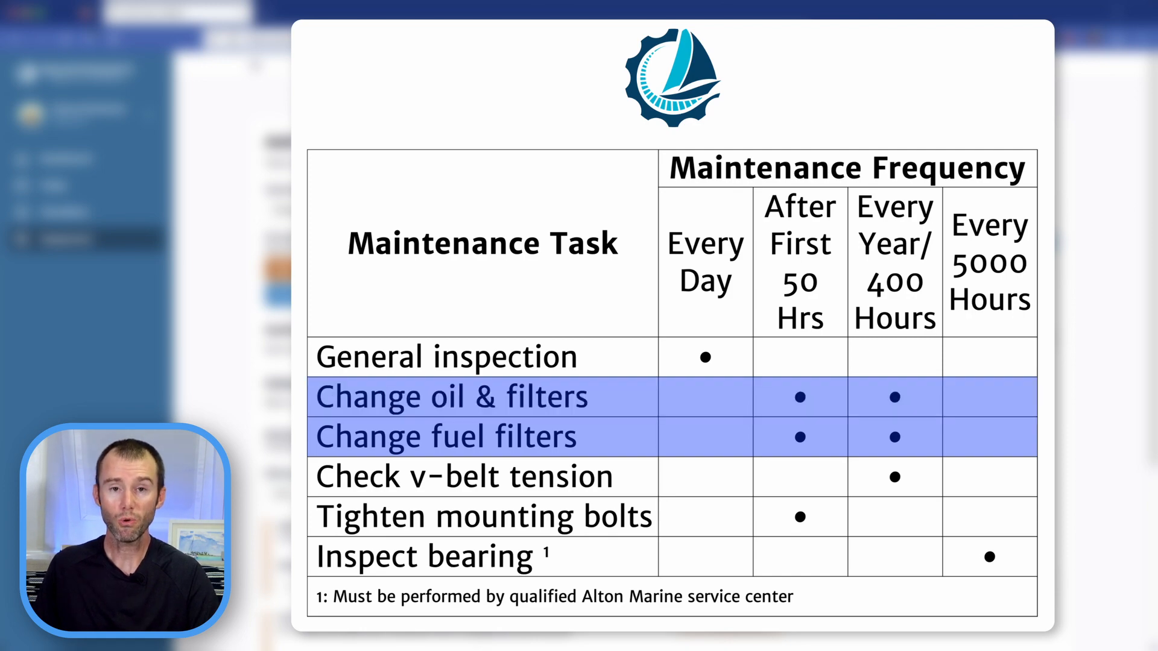
click(848, 268)
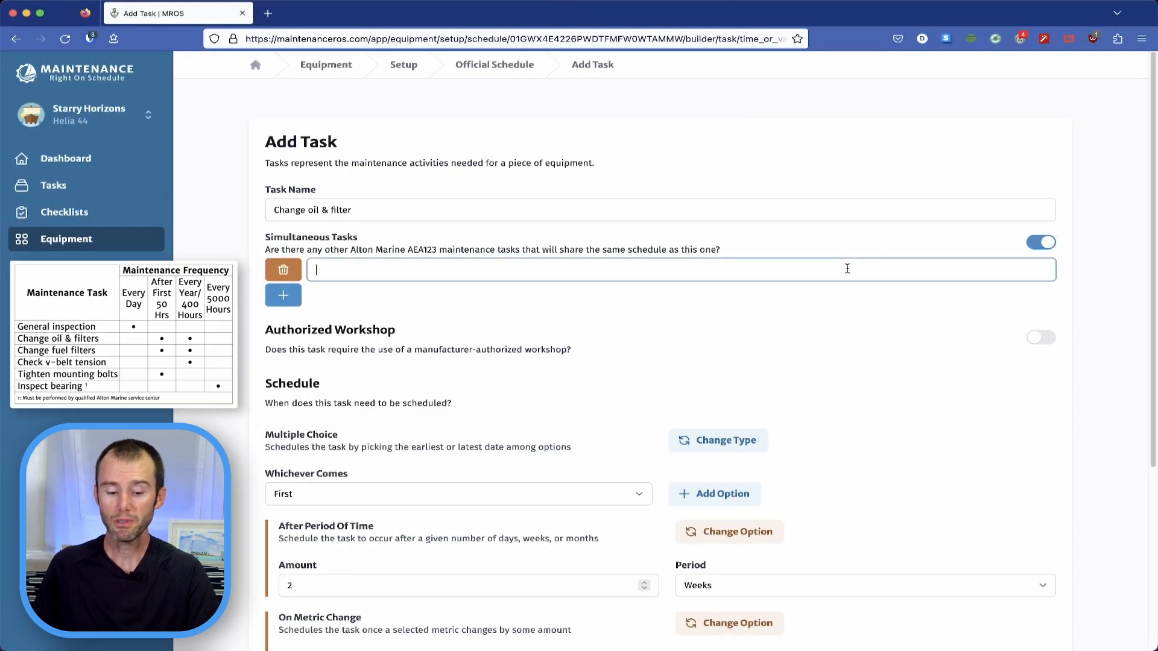
text(Chan)
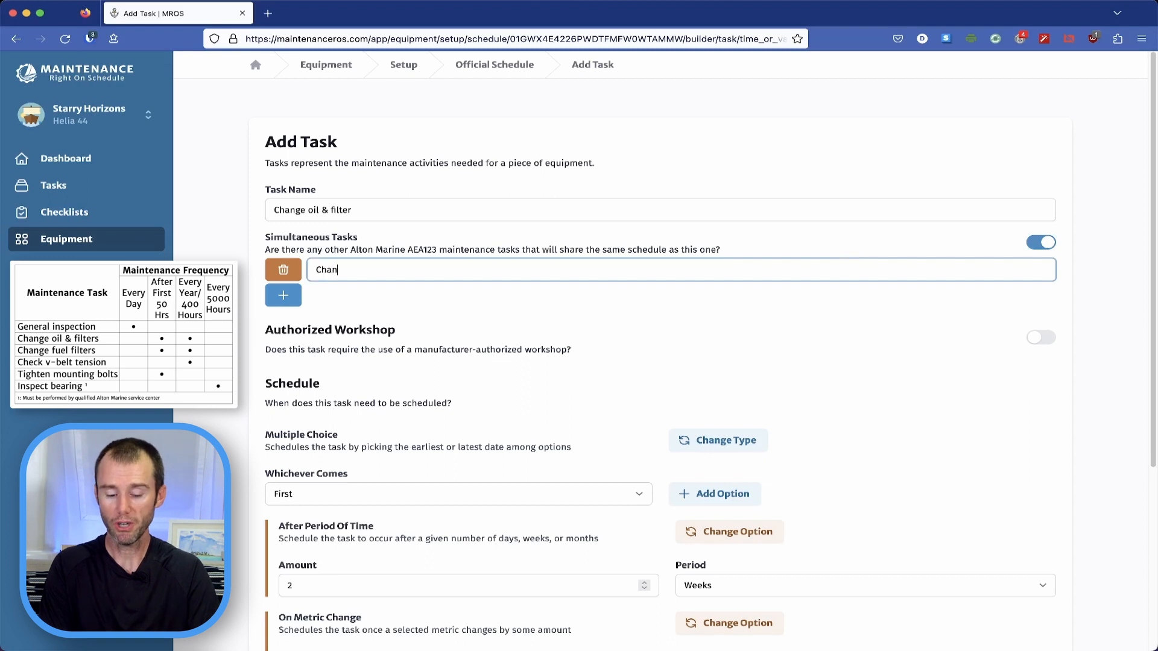
text(ge fuel f)
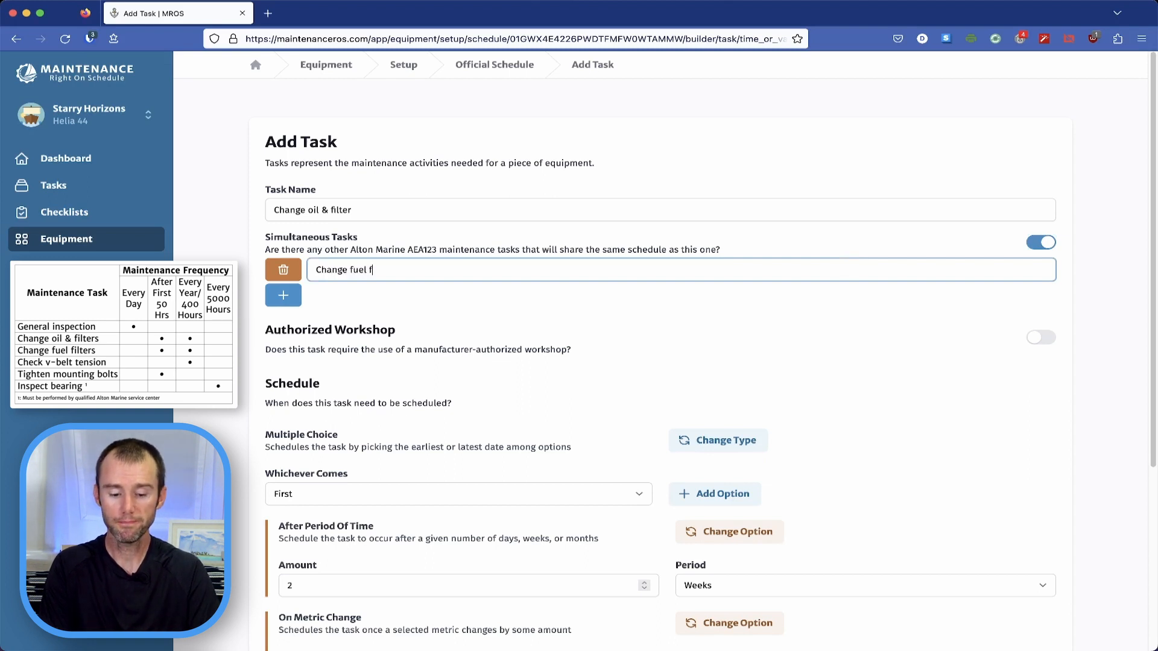
text(ilters)
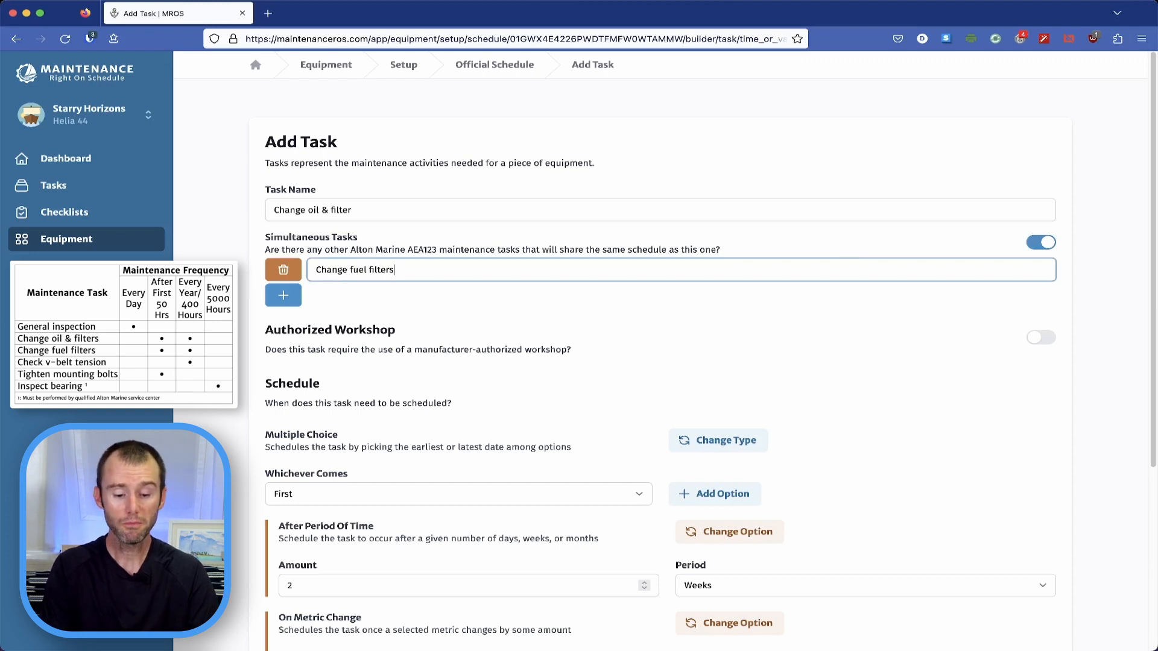
click(296, 293)
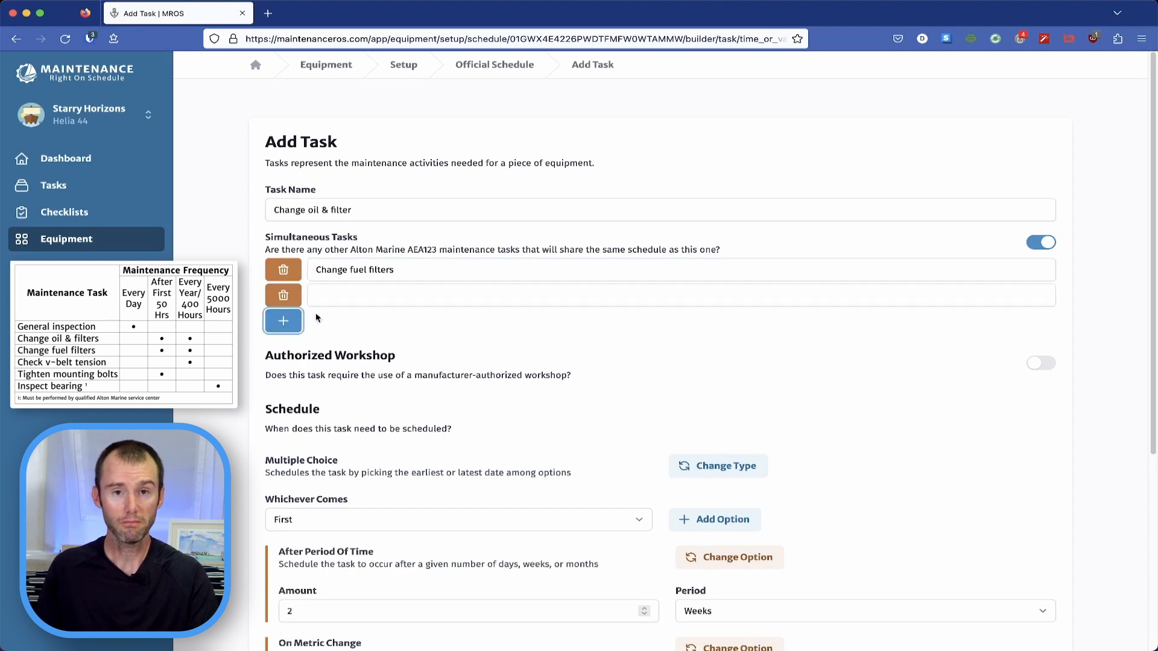
click(283, 295)
- Set the After Period Of Time option of the oil and filter task to 1 year
scroll(531, 316, down, 3)
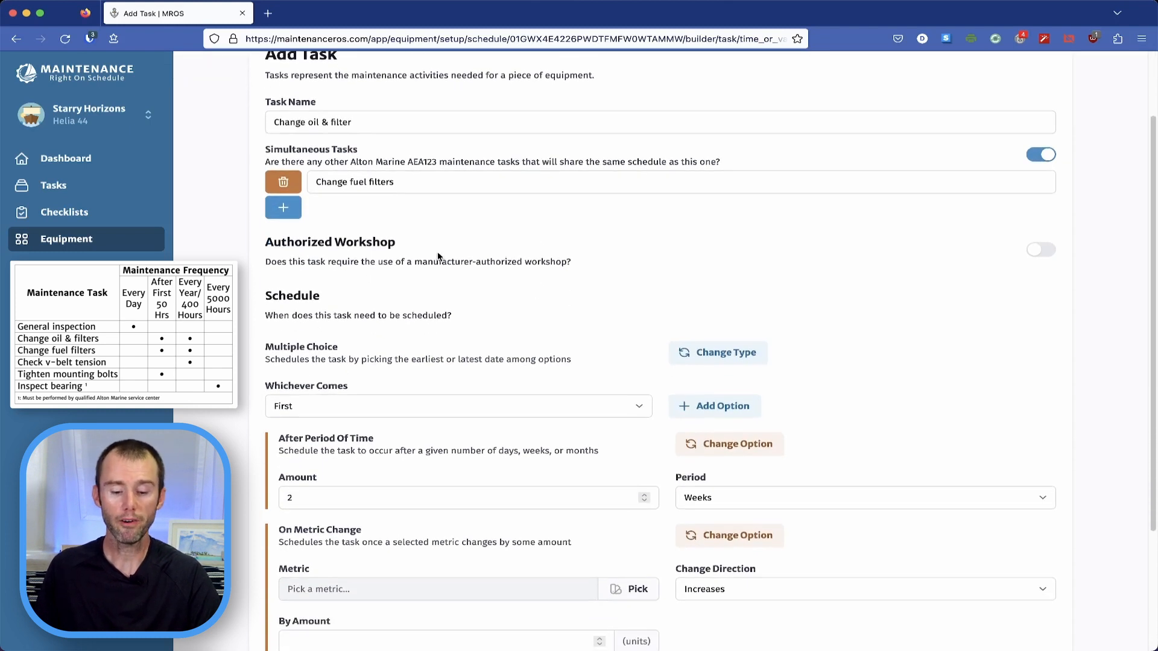
scroll(615, 256, down, 3)
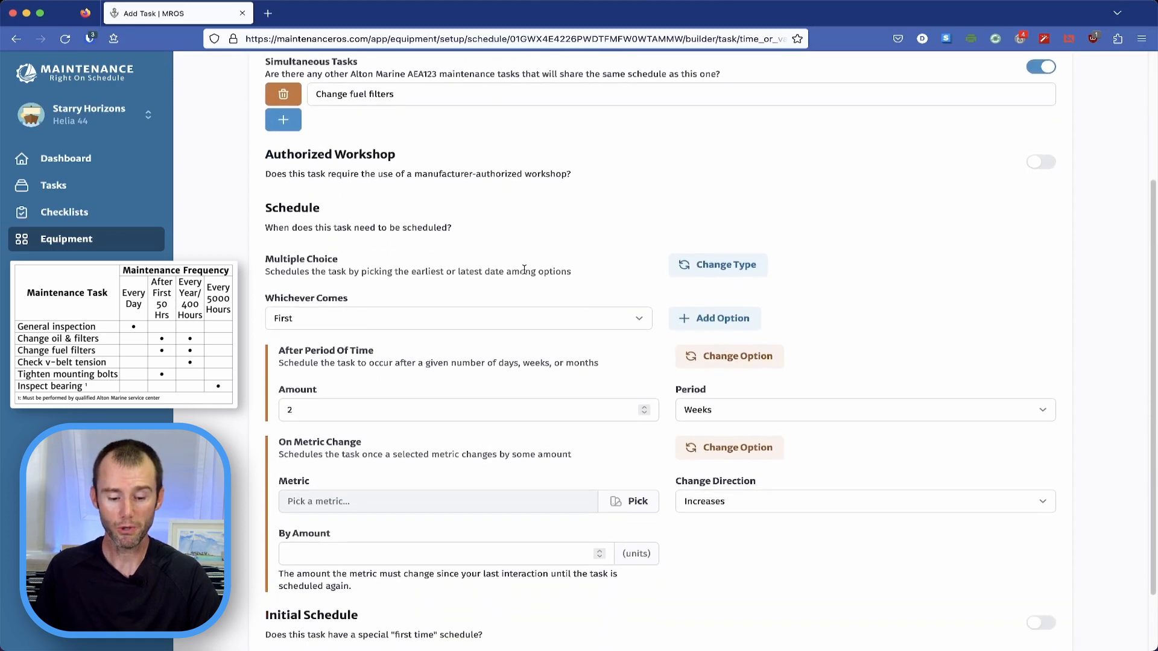
scroll(525, 272, down, 1)
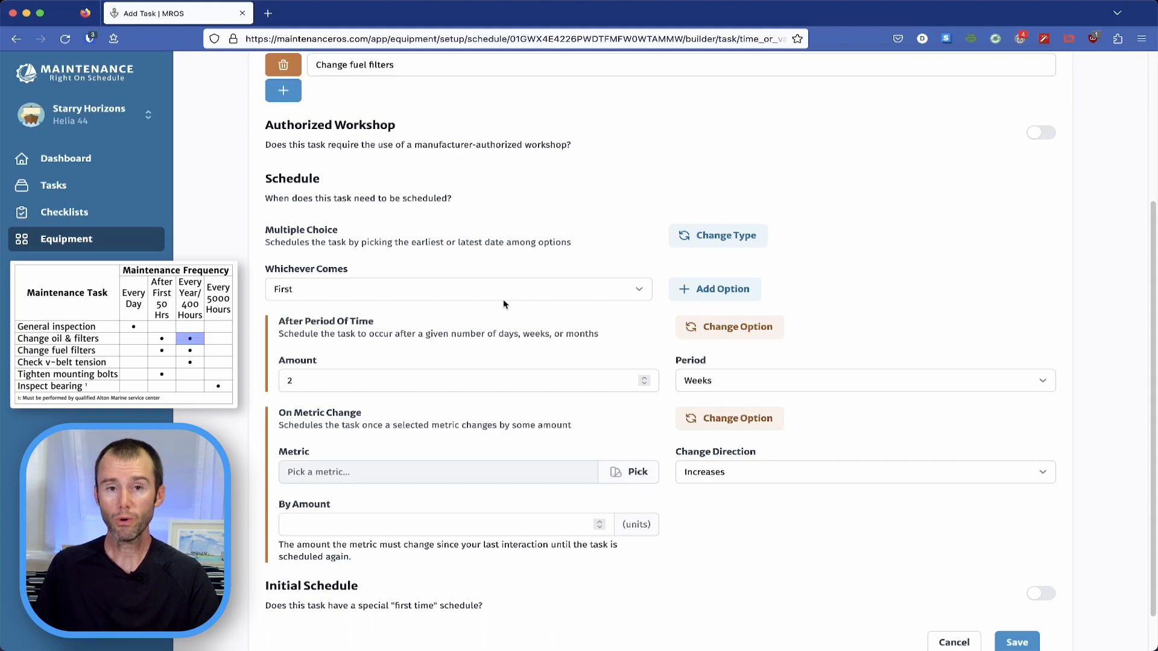
scroll(438, 330, down, 1)
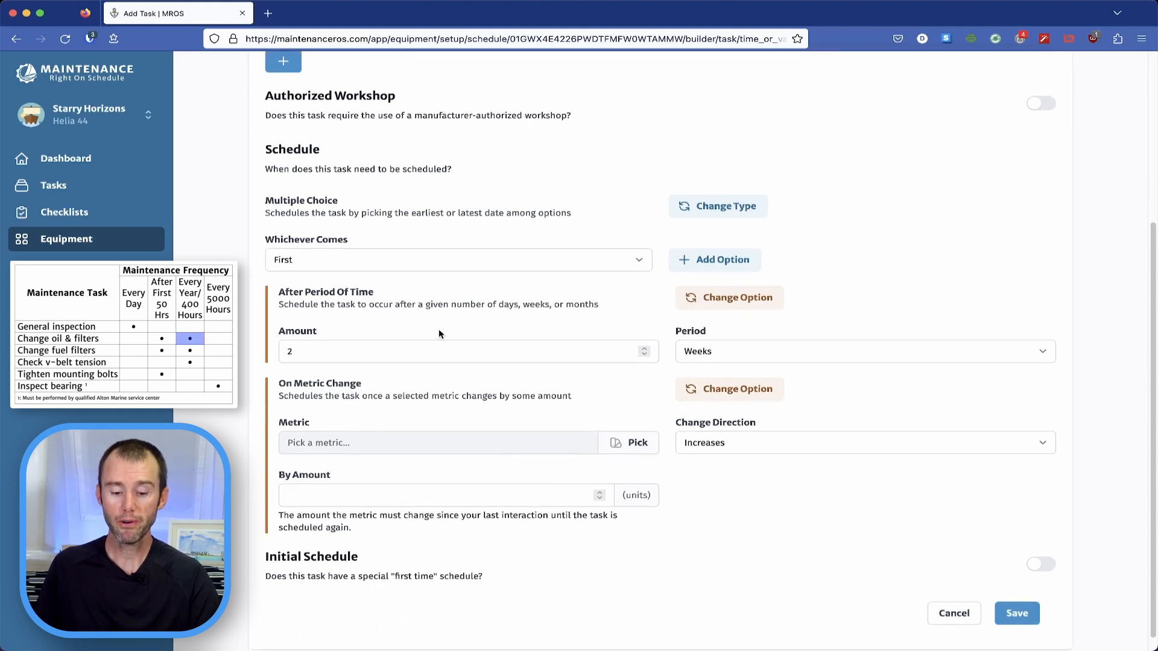
click(313, 350)
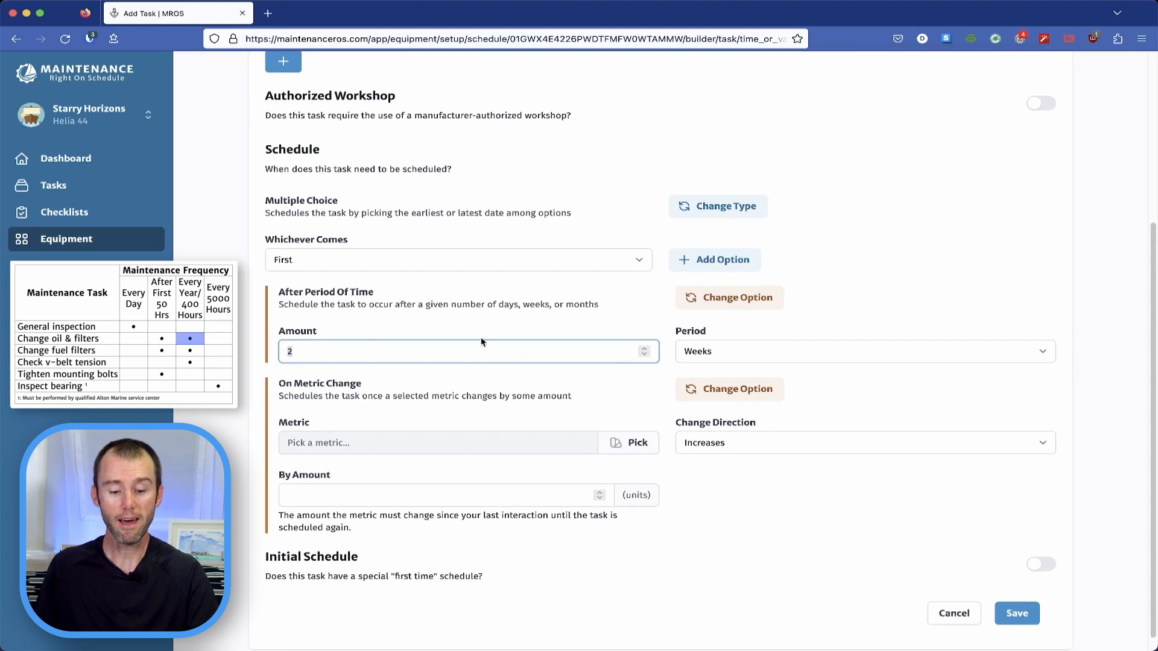
click(644, 354)
click(761, 353)
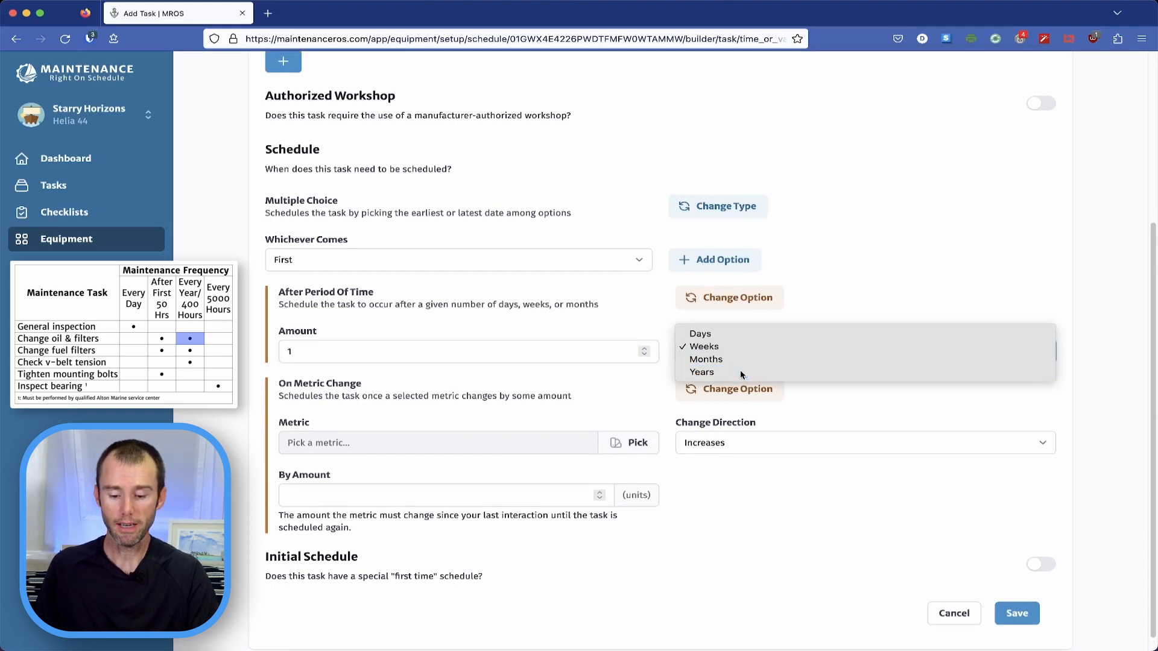
click(740, 372)
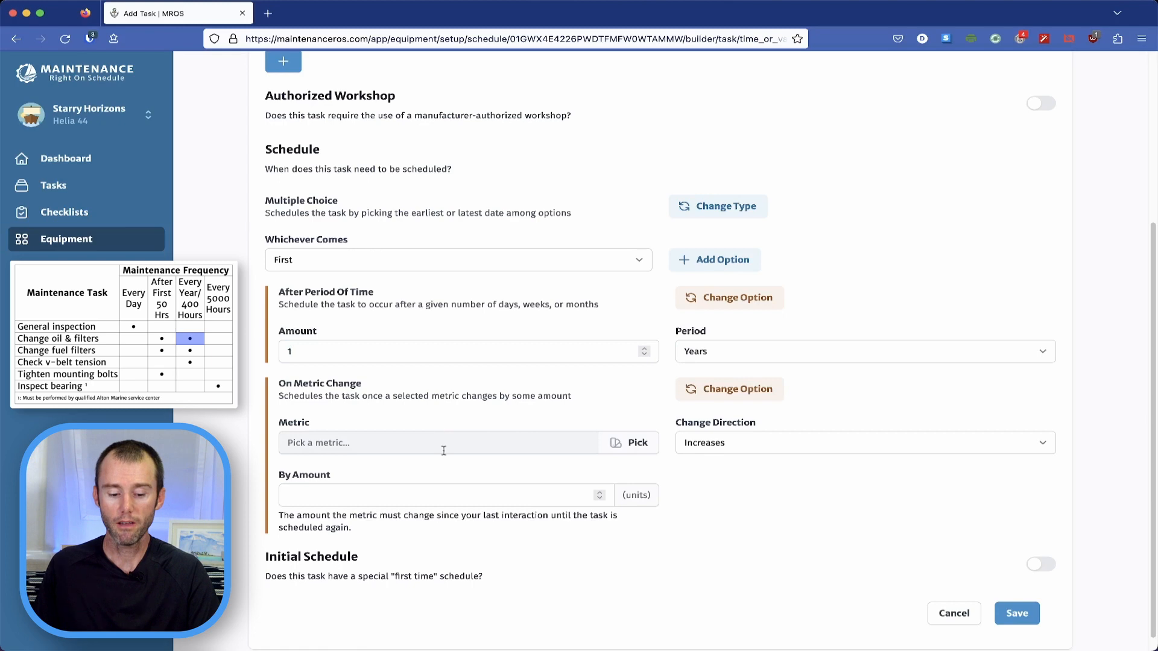
- Set the On Metric Change option to the Operating Hours metric with an increase of 400 hours
click(633, 442)
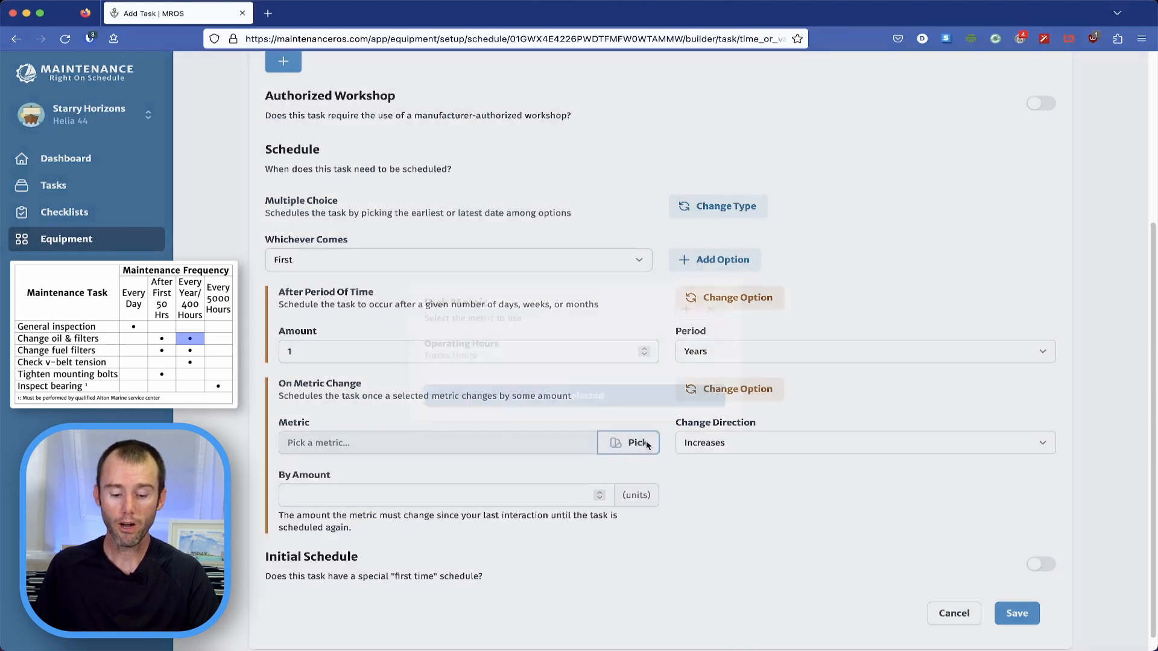
click(560, 403)
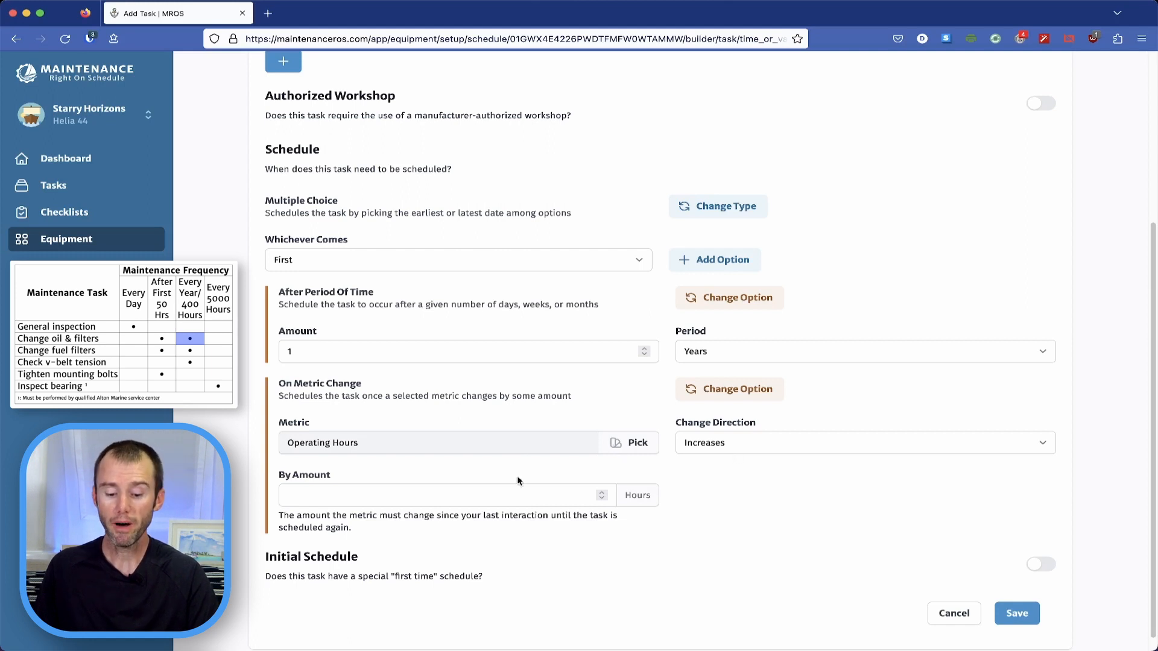
click(495, 496)
text(400)
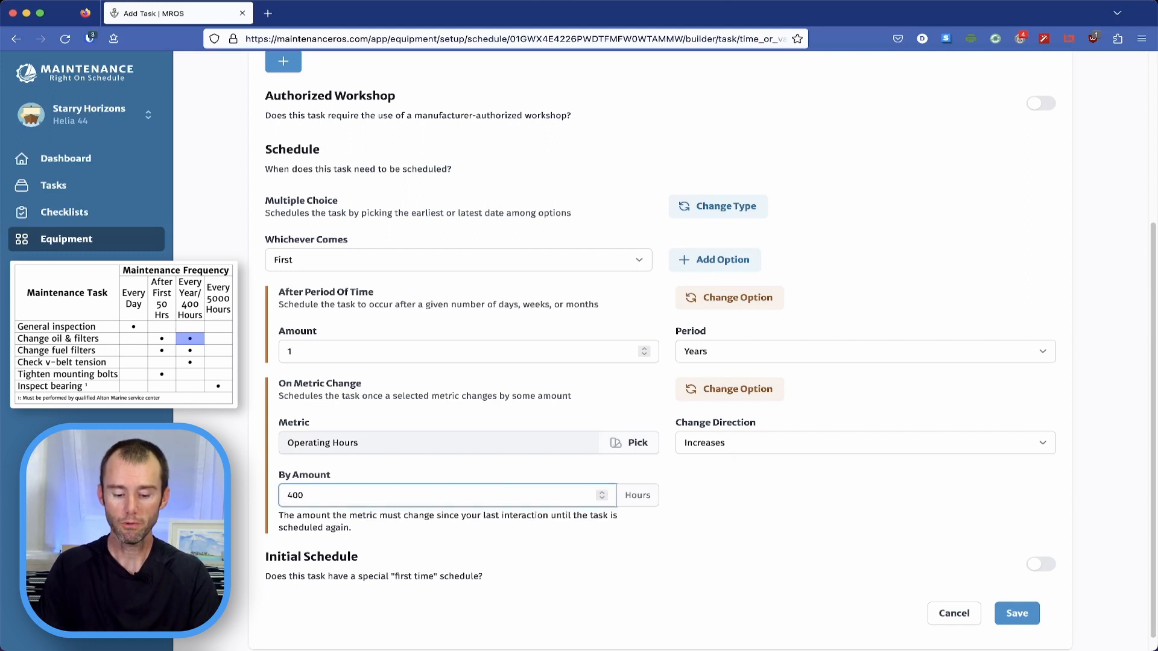
click(657, 514)
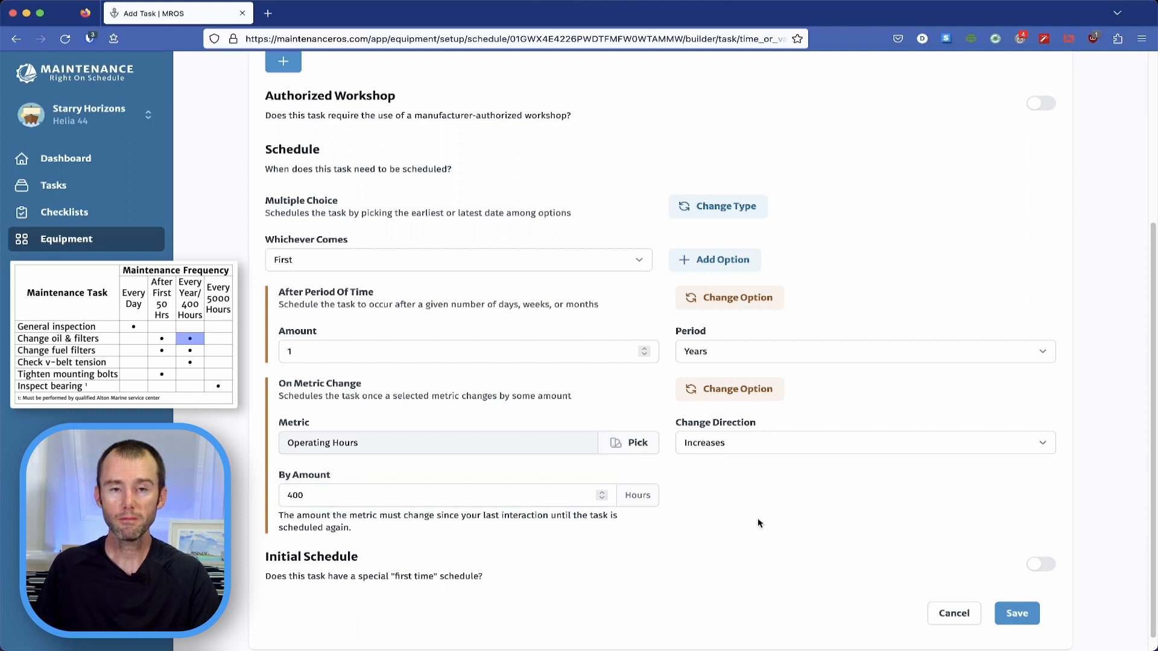
- Enable a special first-time schedule for the task and choose On Metric Threshold as its type
scroll(758, 523, down, 1)
click(1023, 542)
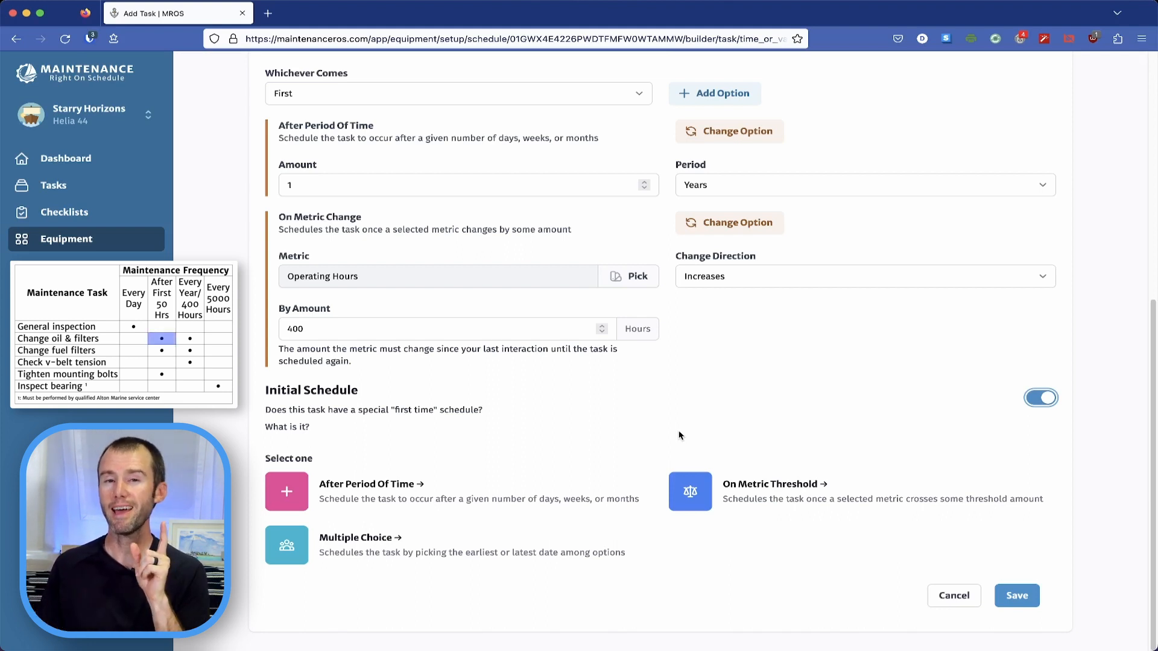
click(830, 503)
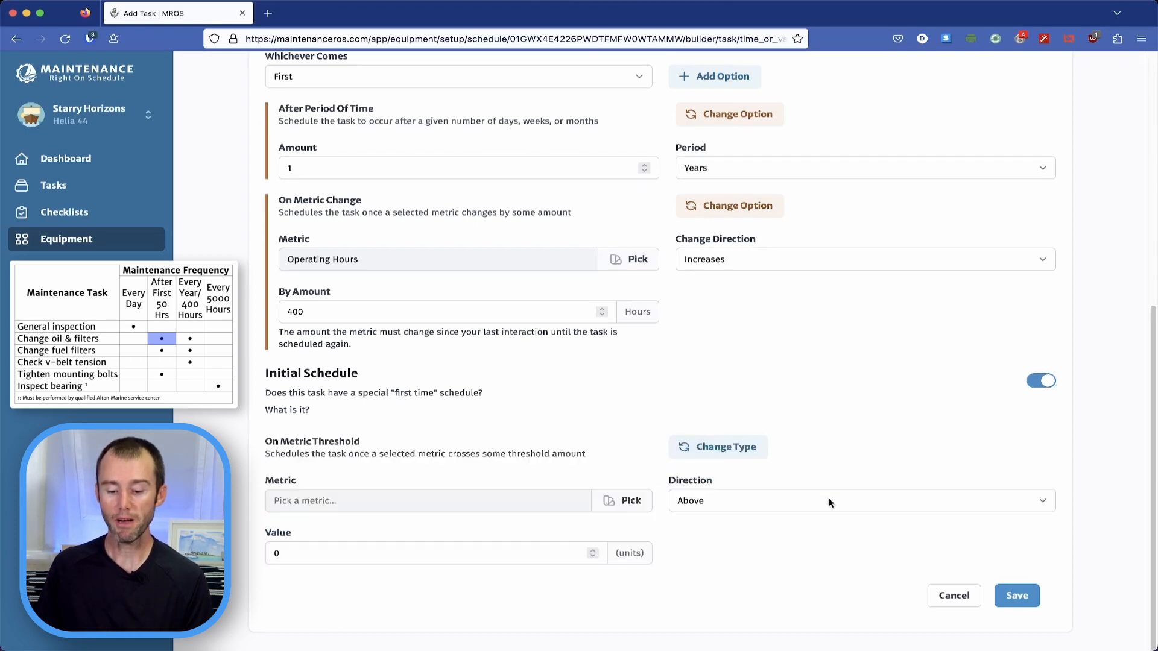
- Pick Operating Hours as the metric for the oil and filter task's first-time threshold
click(630, 502)
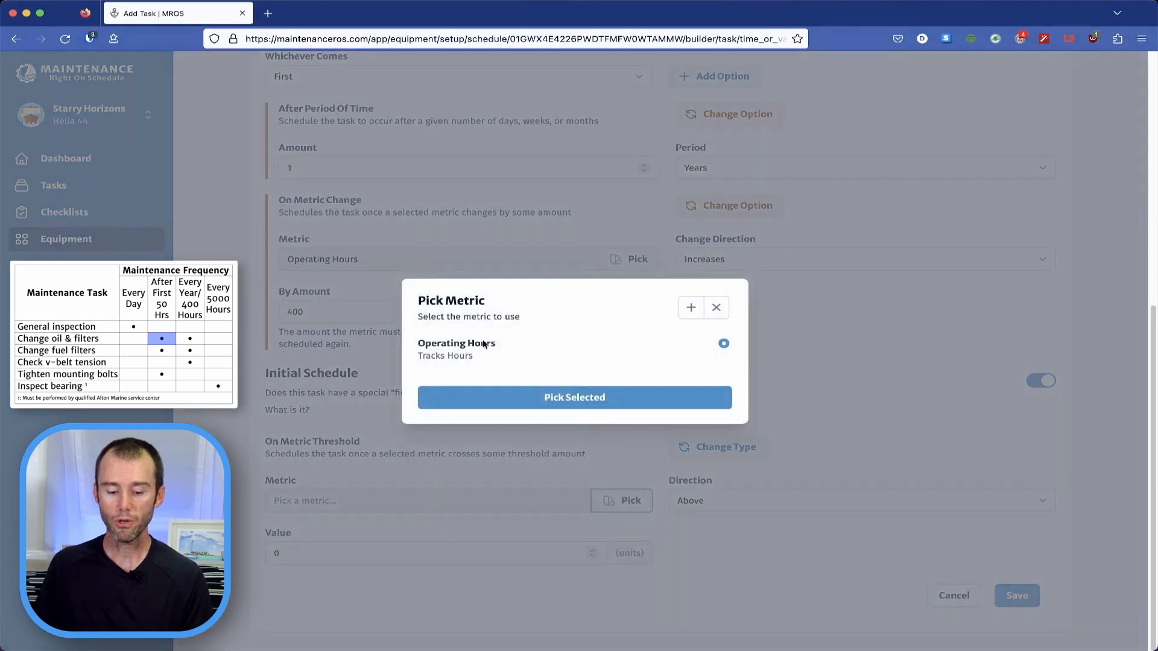
click(475, 345)
click(608, 400)
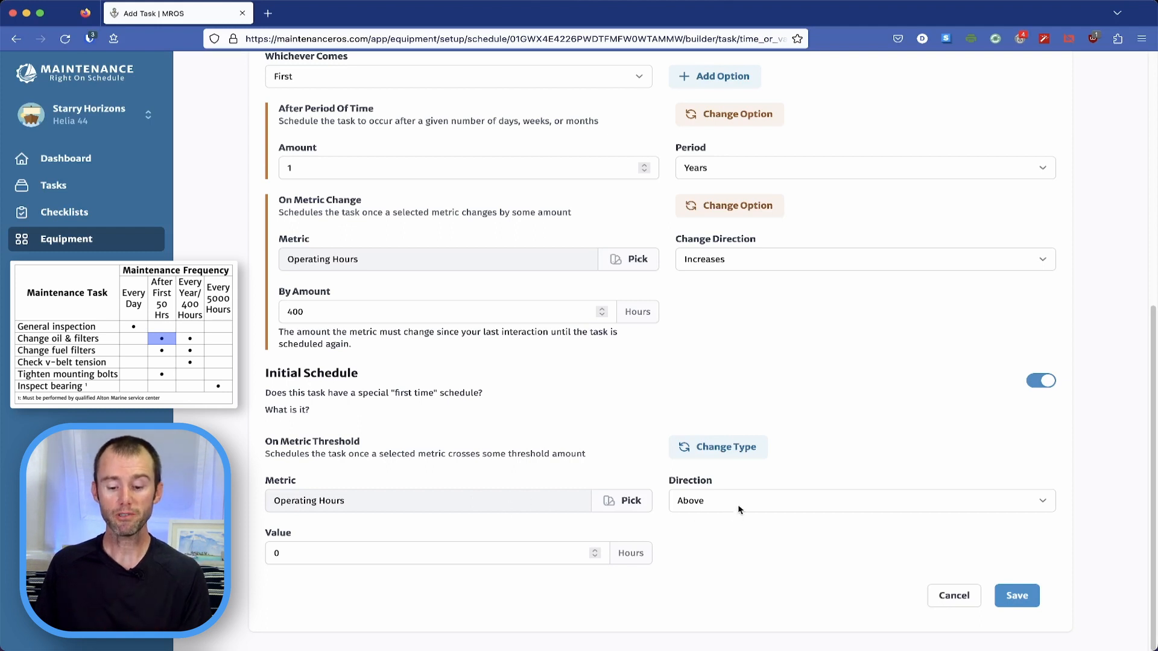
- Set the first-time threshold value to 50 hours and save the oil and filter task
click(354, 550)
key(BackSpace)
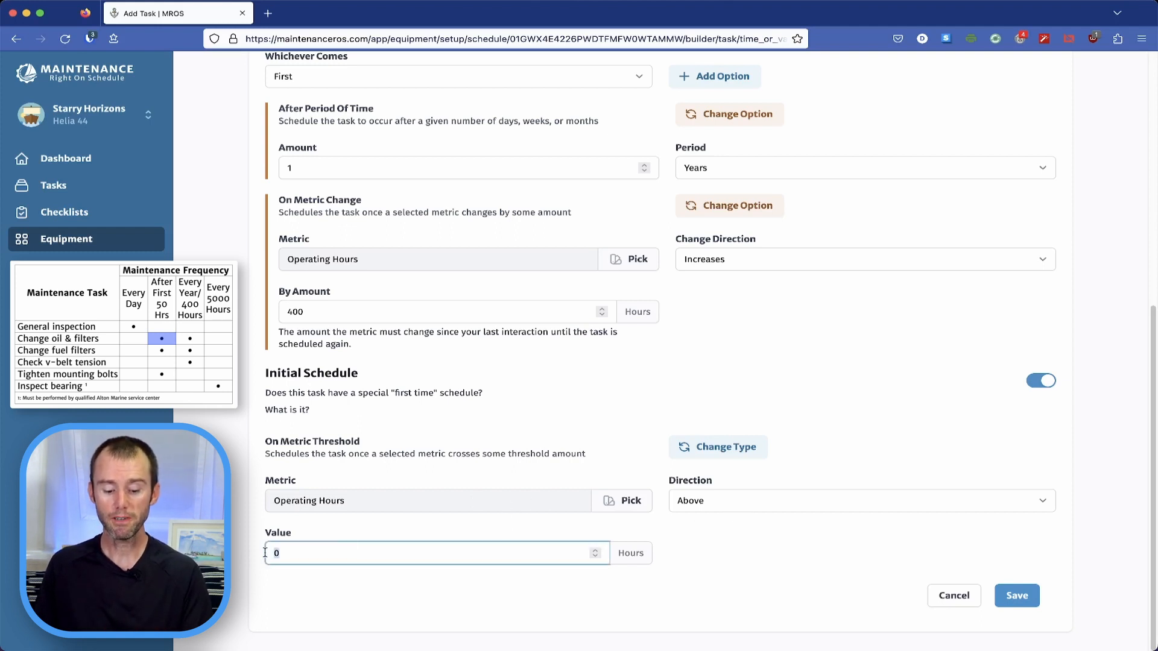
text(40)
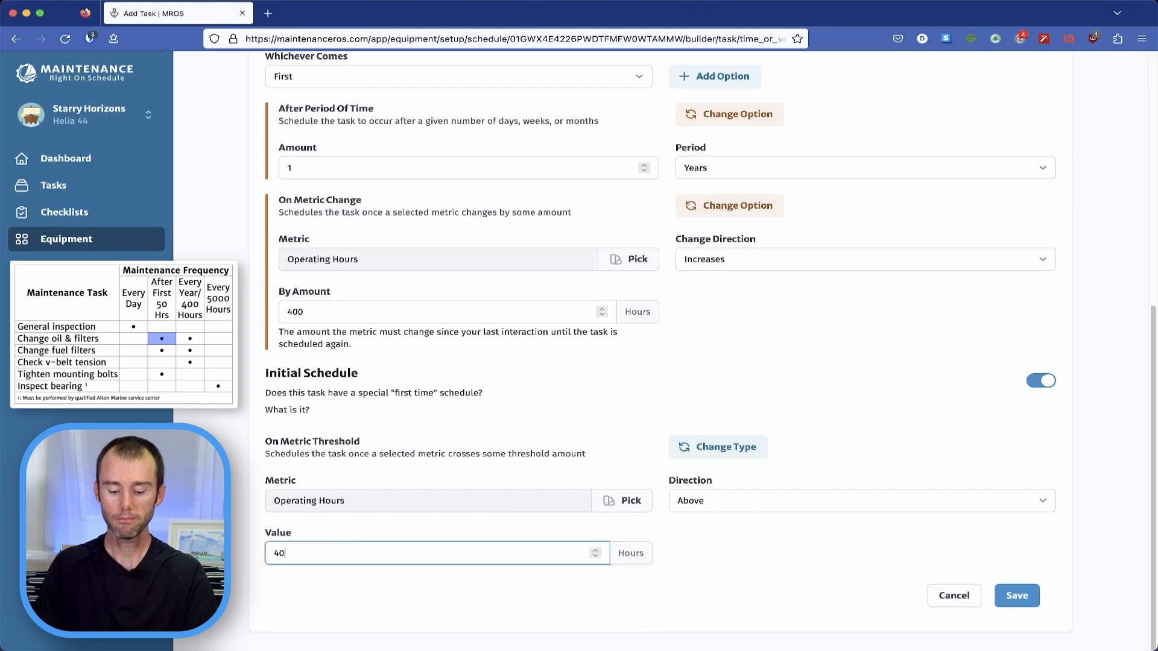
key(BackSpace)
key(BackSpace)
text(5)
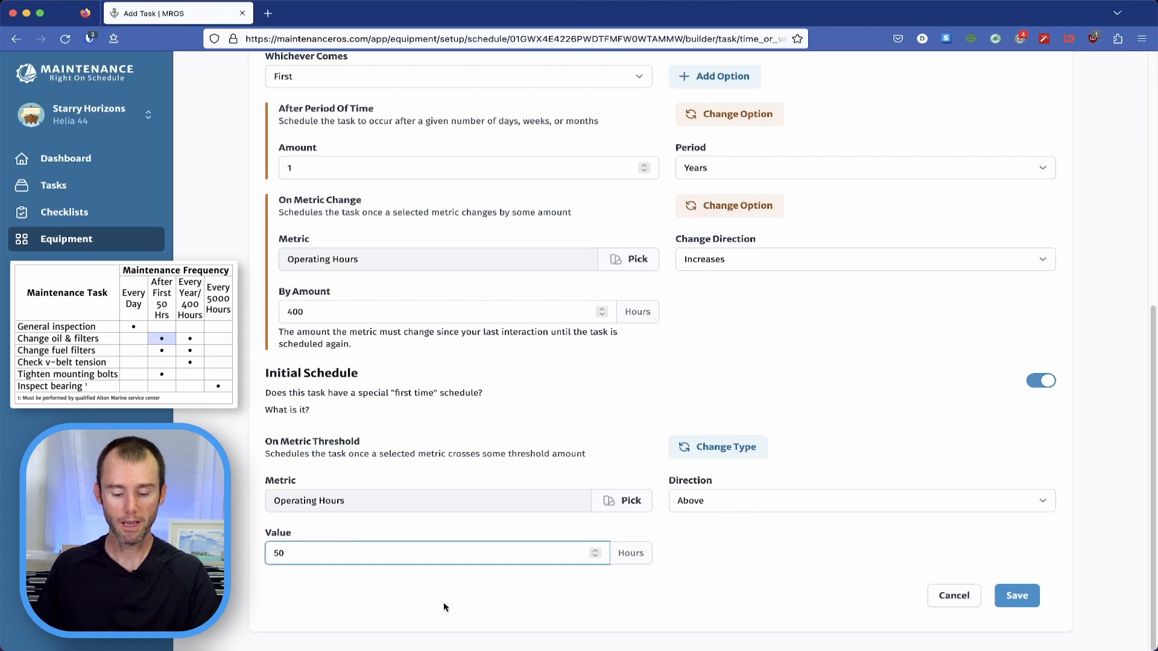
click(745, 568)
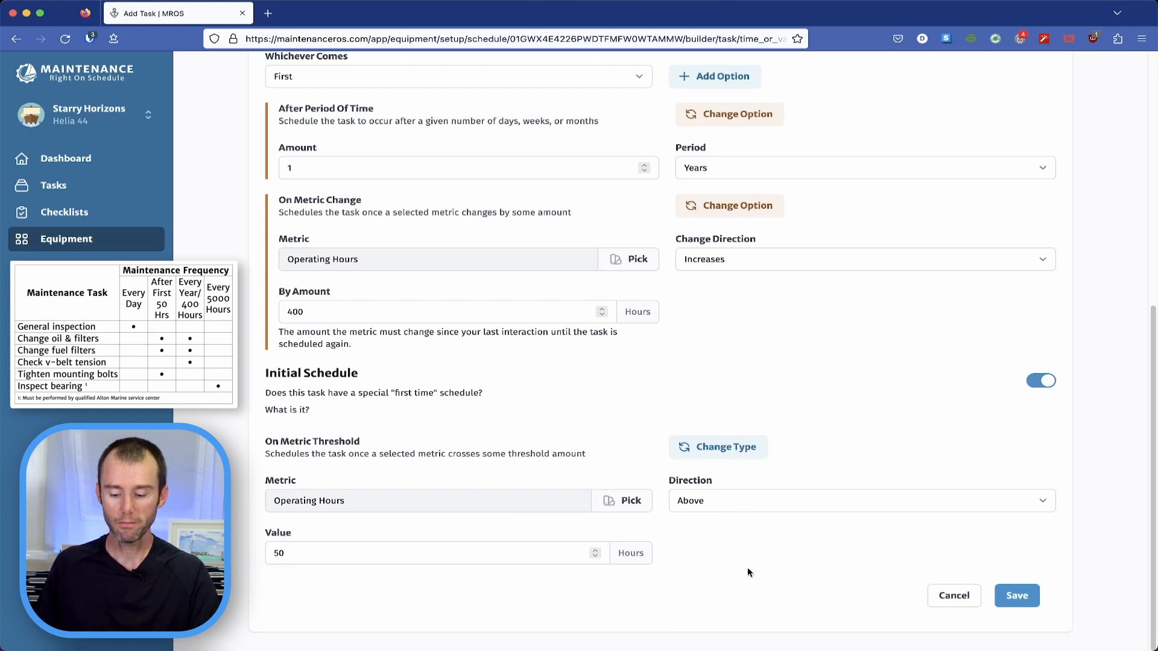
click(1019, 597)
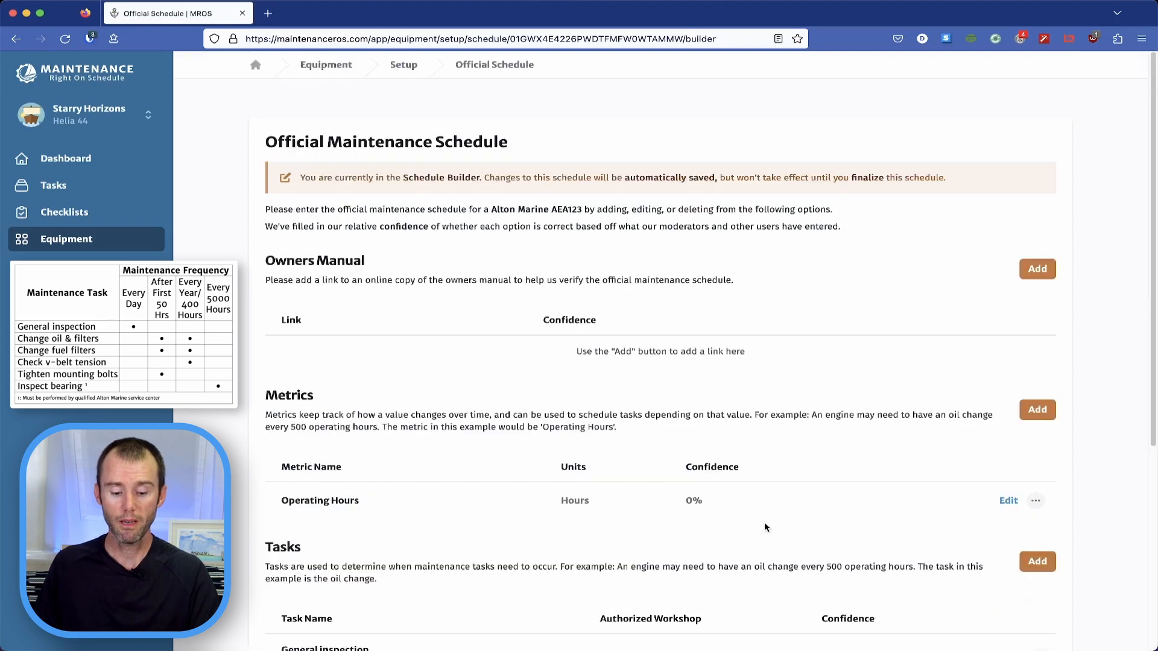
- Make a copy of the "Change oil & filter" task and name it "Check v-belt tension"
scroll(765, 527, down, 5)
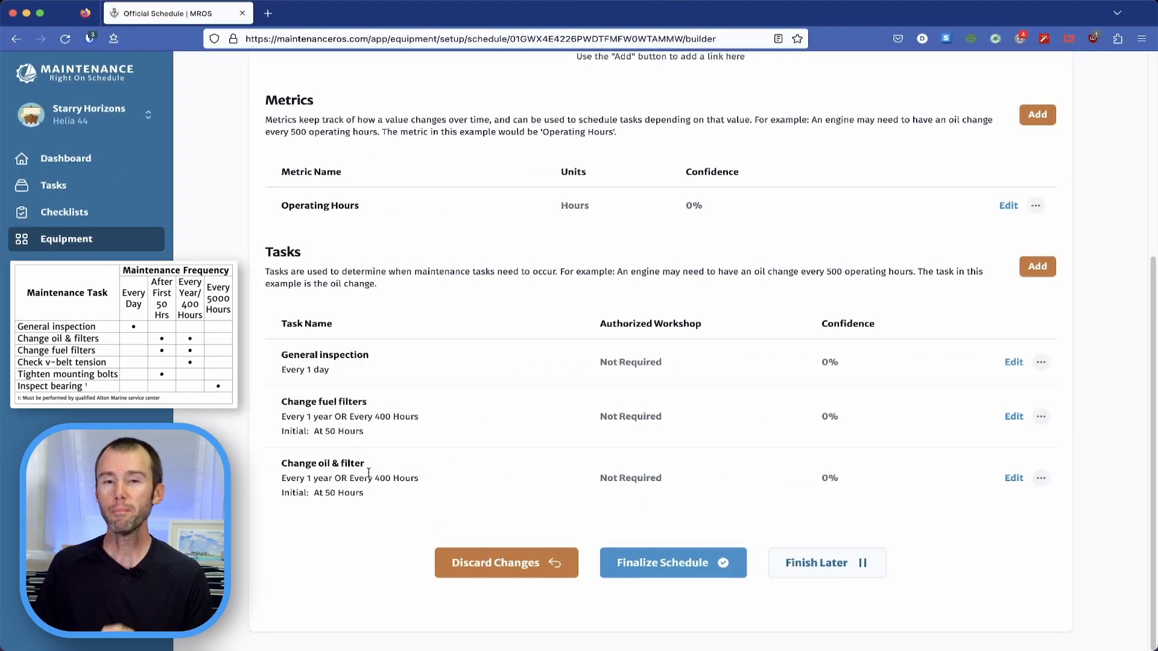
click(1043, 479)
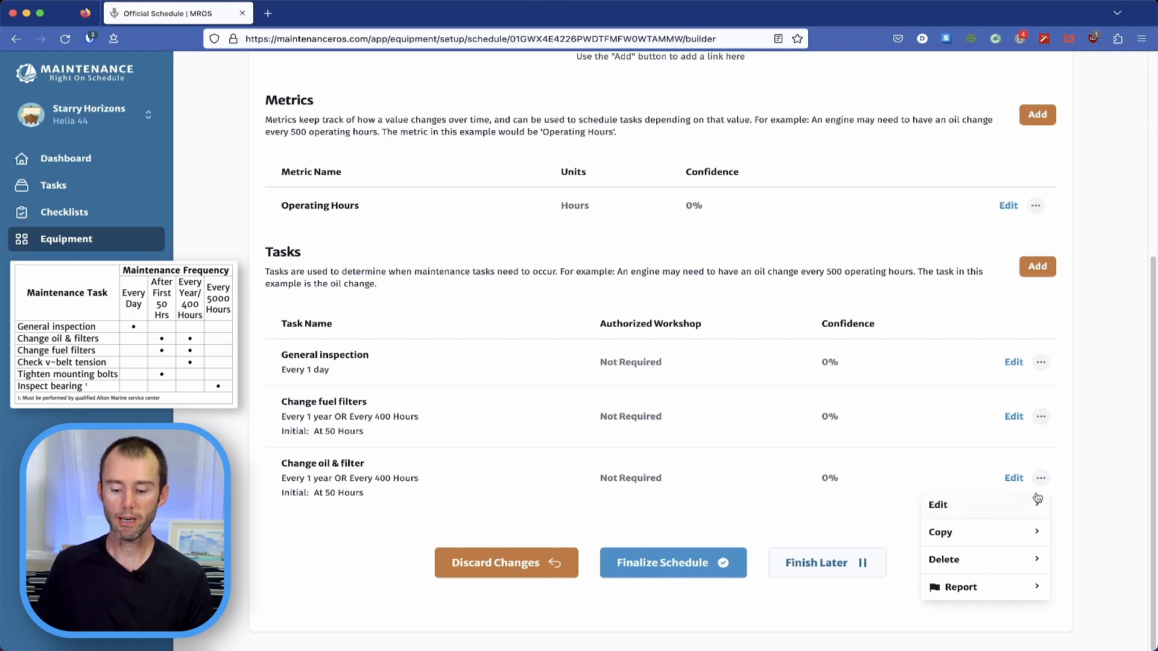
click(1003, 543)
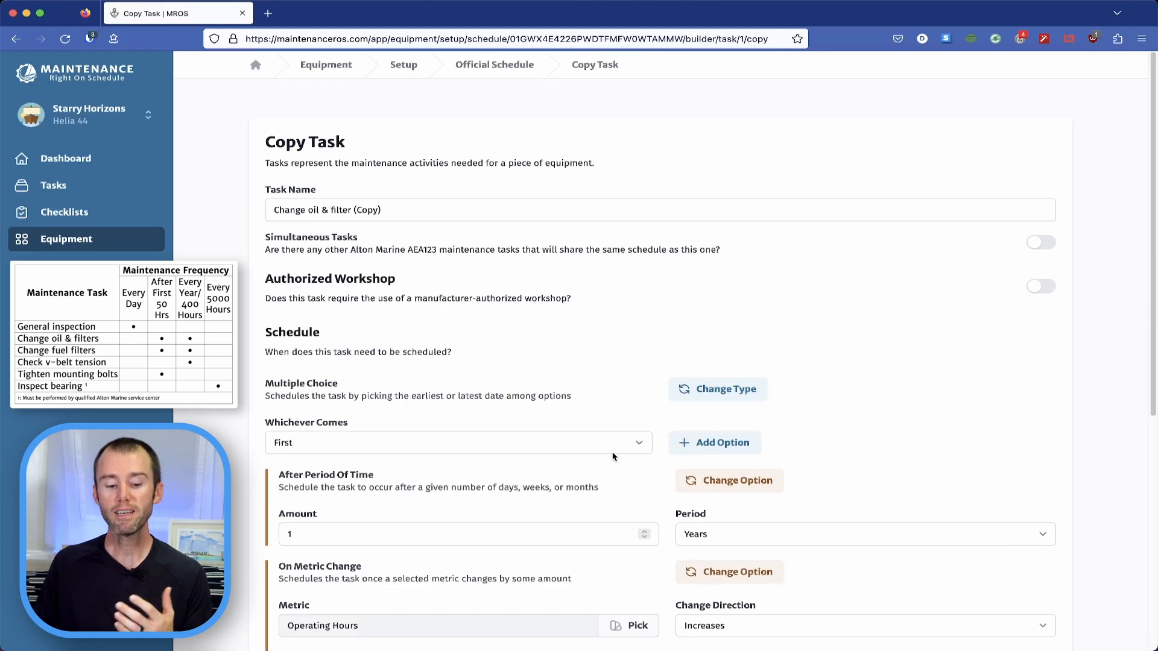
scroll(577, 450, down, 5)
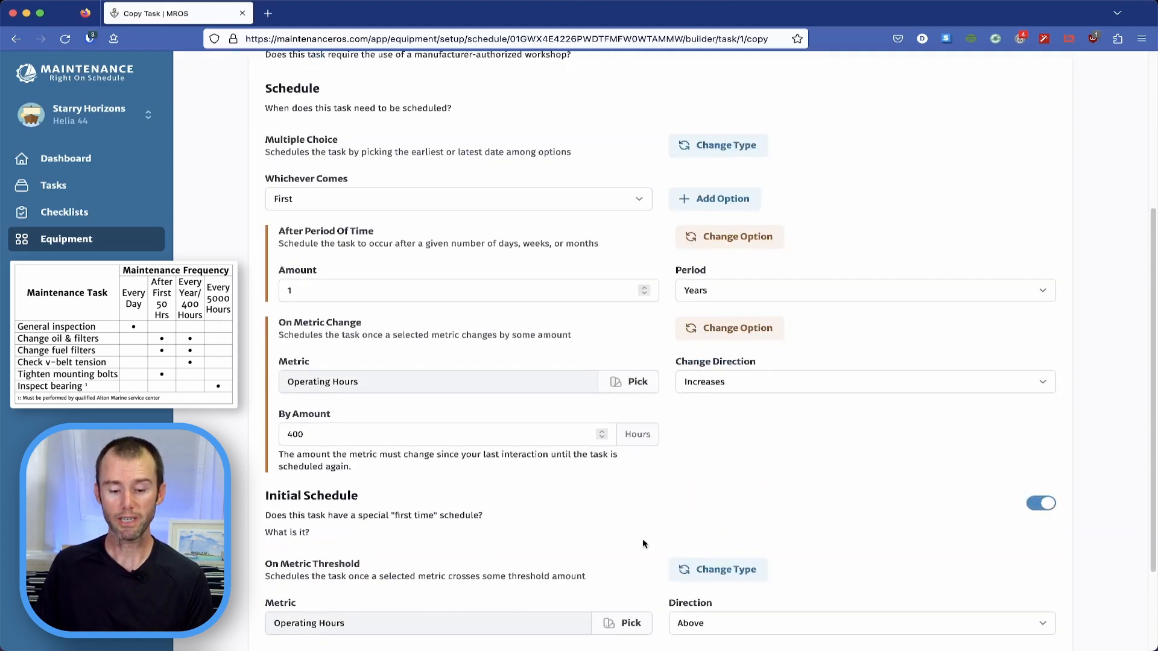
scroll(642, 538, up, 4)
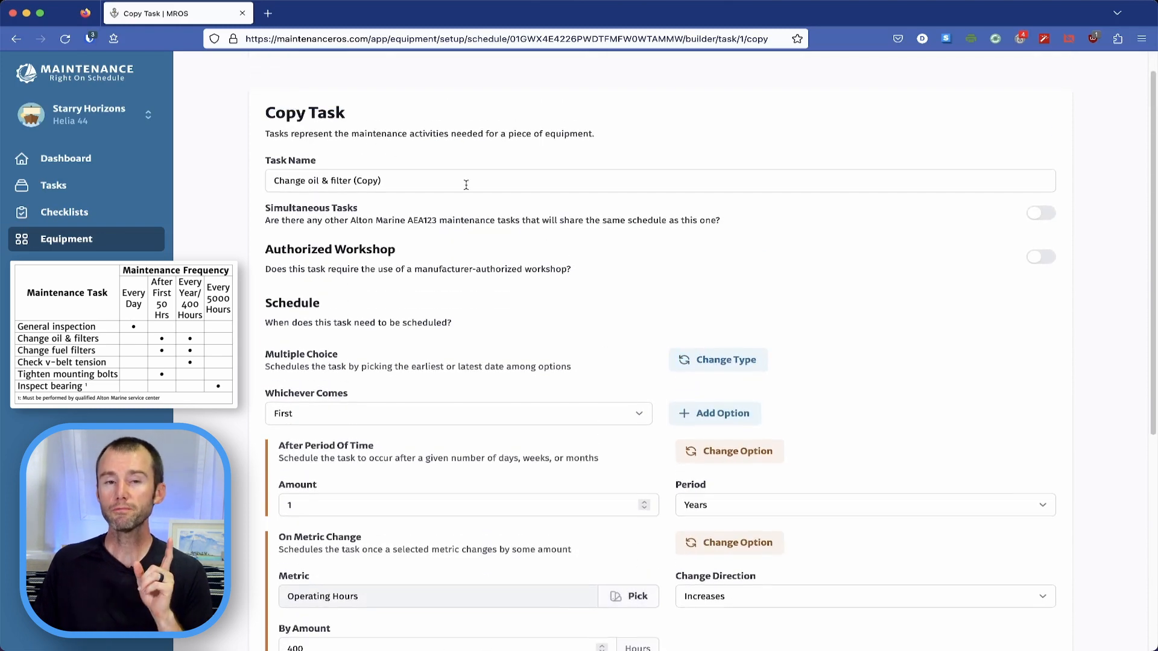
drag(422, 180, 276, 173)
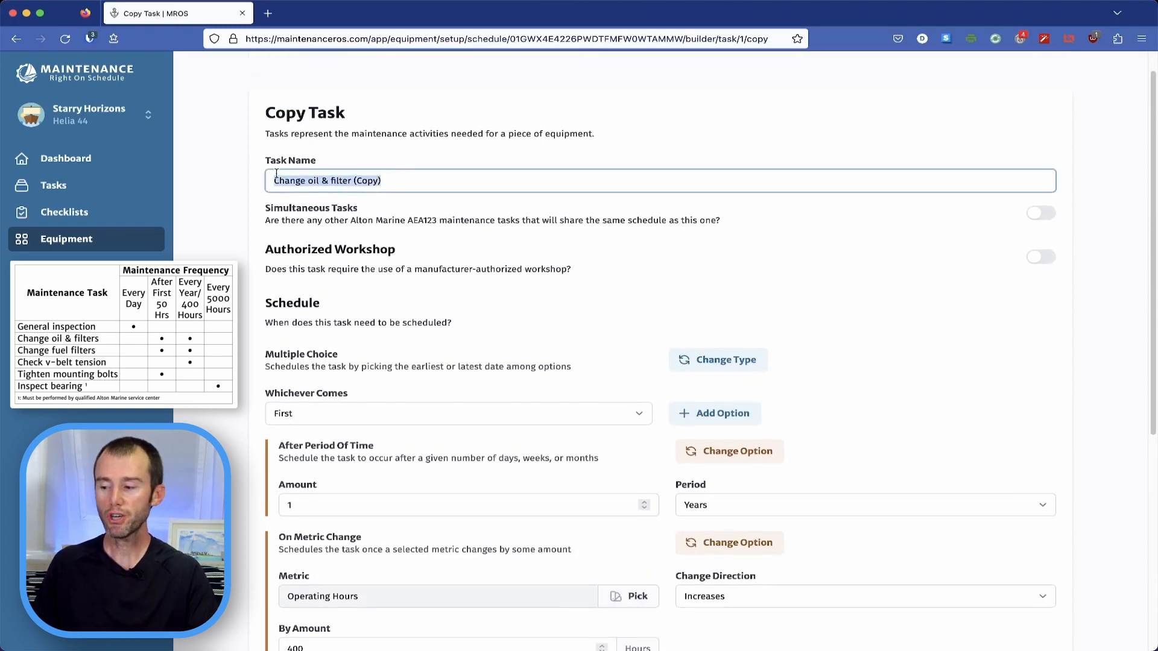
text(Check v-bel)
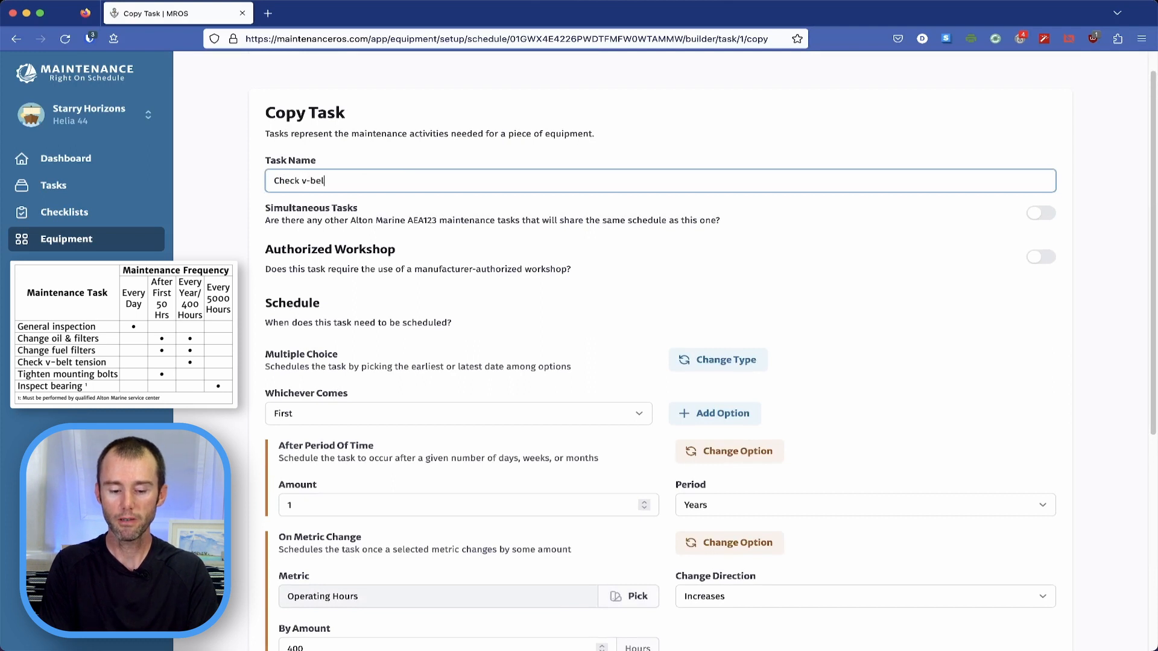
text(t tension)
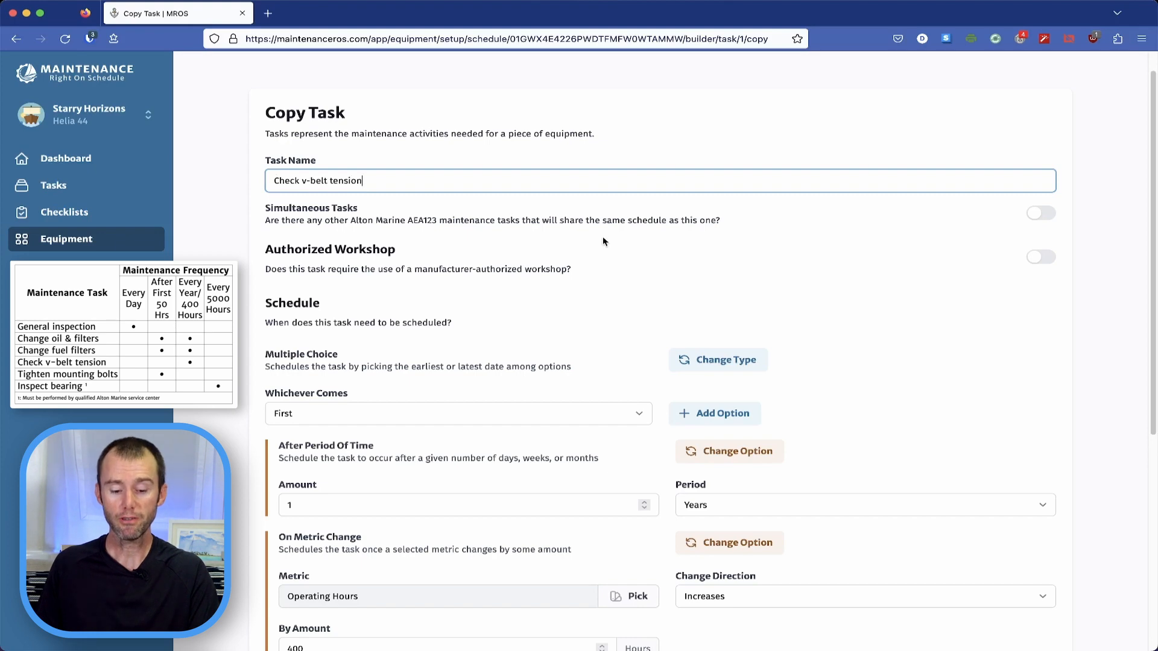
- Disable the special first-time schedule of the v-belt tension task and save it
scroll(633, 250, down, 3)
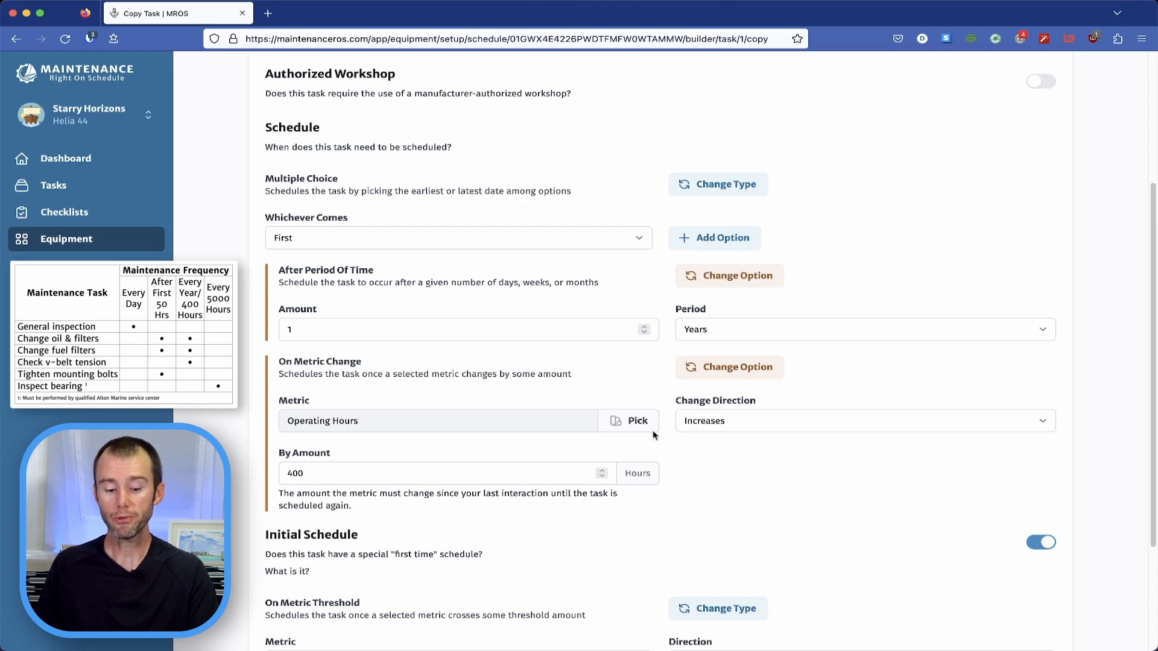
scroll(784, 485, down, 3)
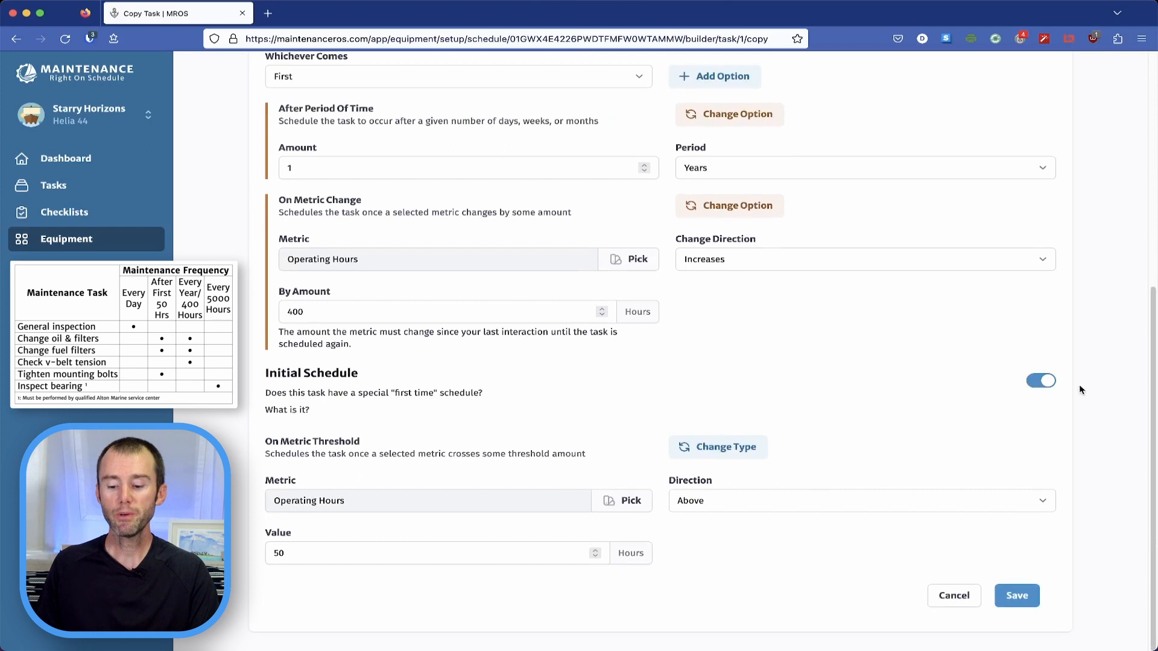
click(1044, 382)
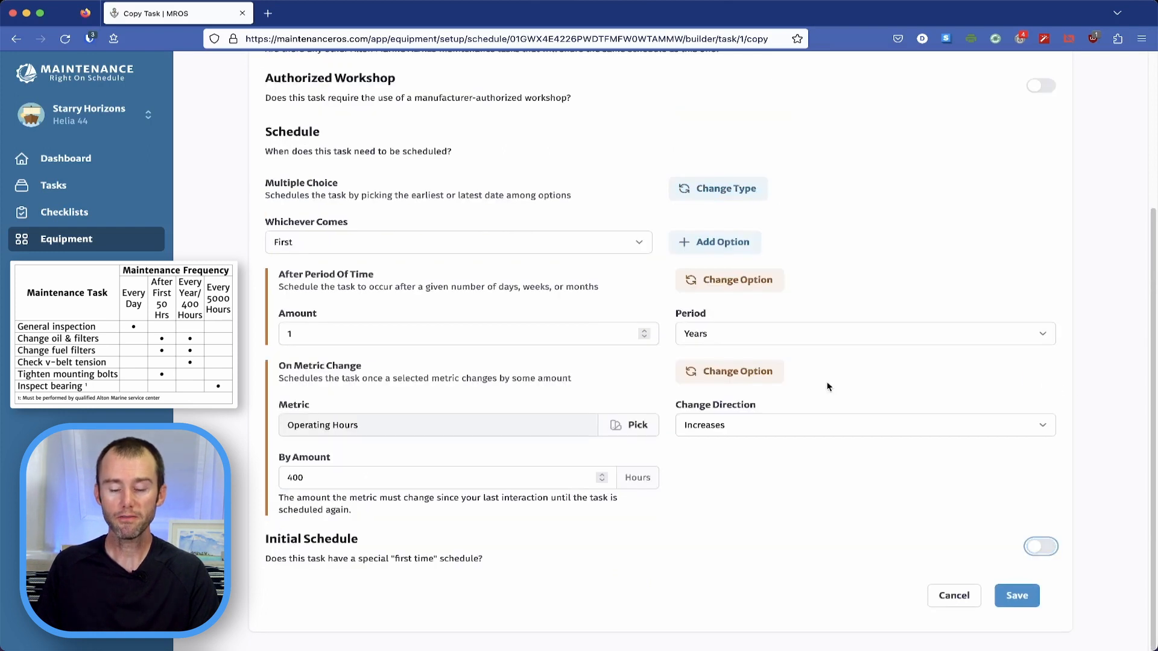
click(1031, 604)
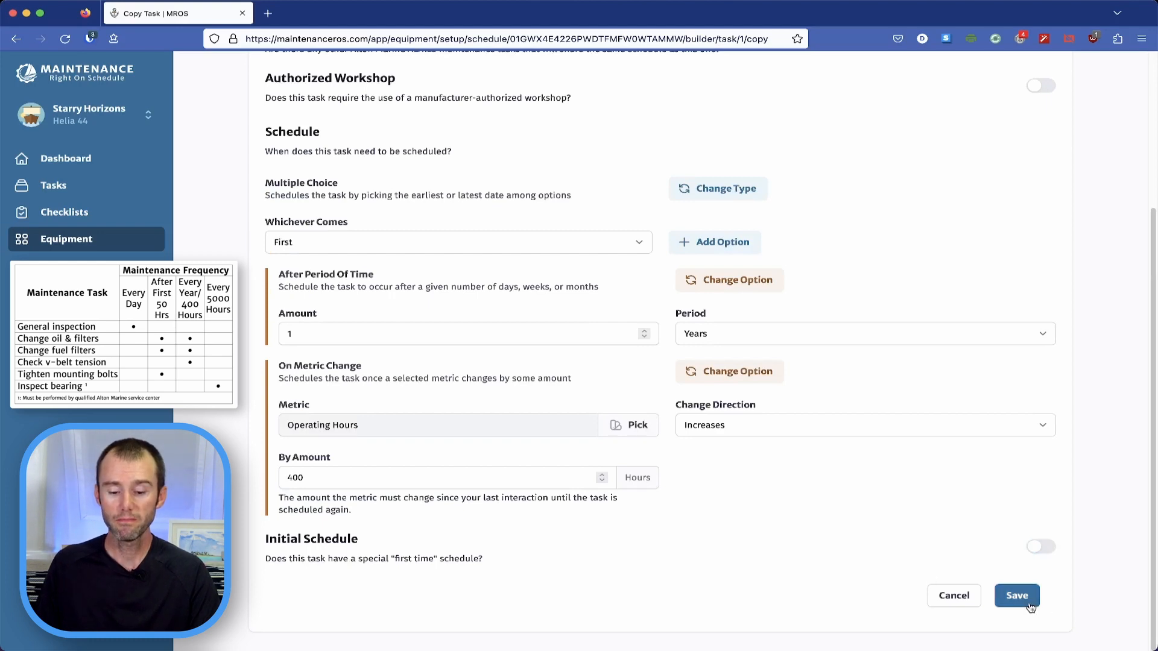
- Add a one-time task based on a metric value and name it "Once: Tighten mounting bolts"
scroll(883, 504, down, 6)
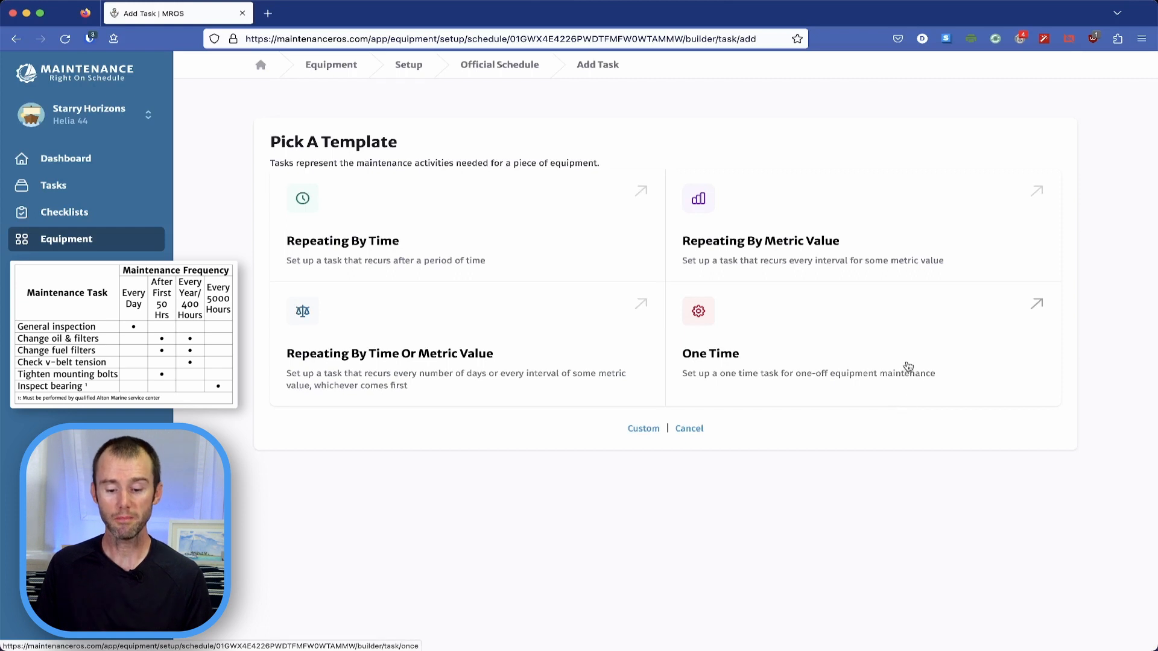
click(931, 364)
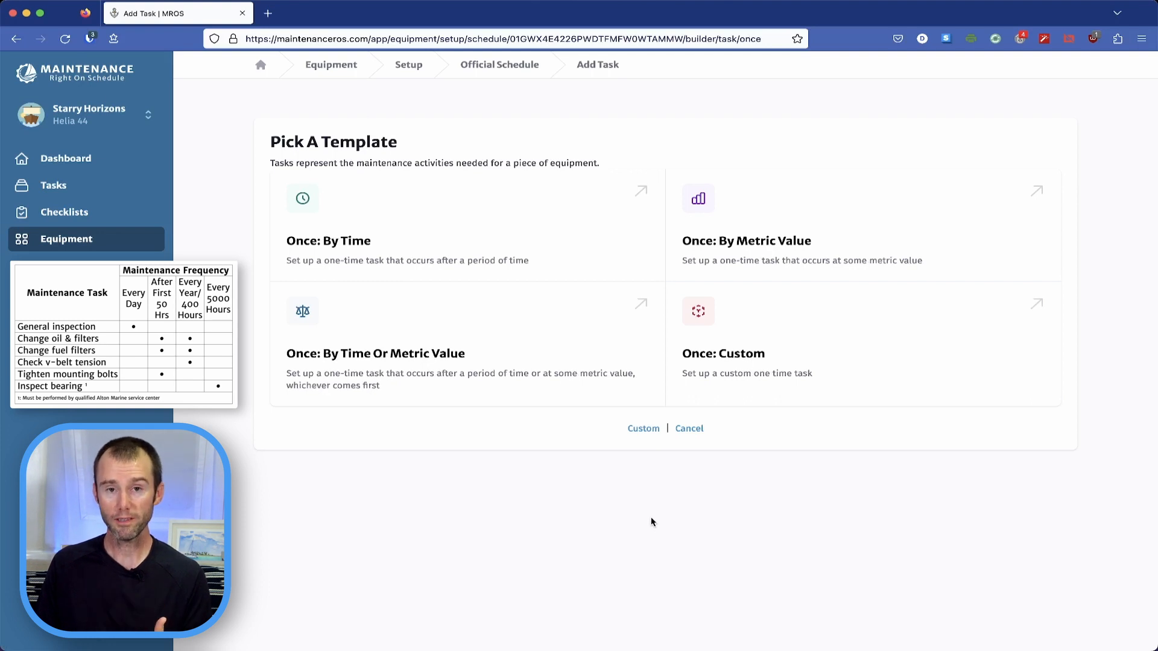
click(853, 232)
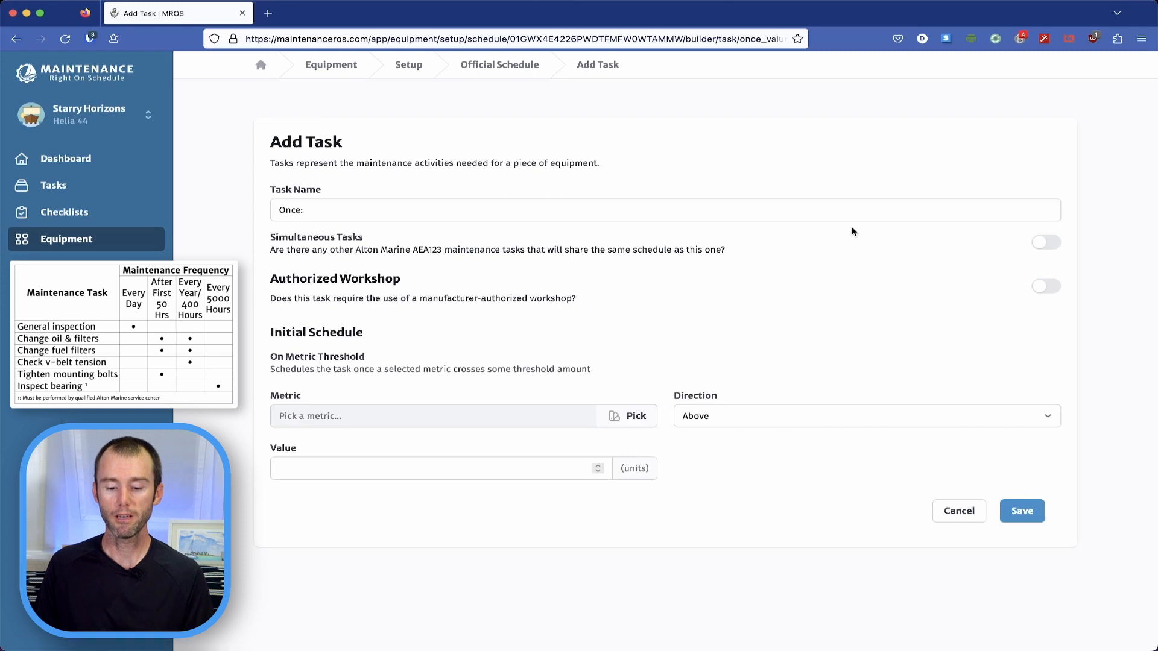
click(752, 214)
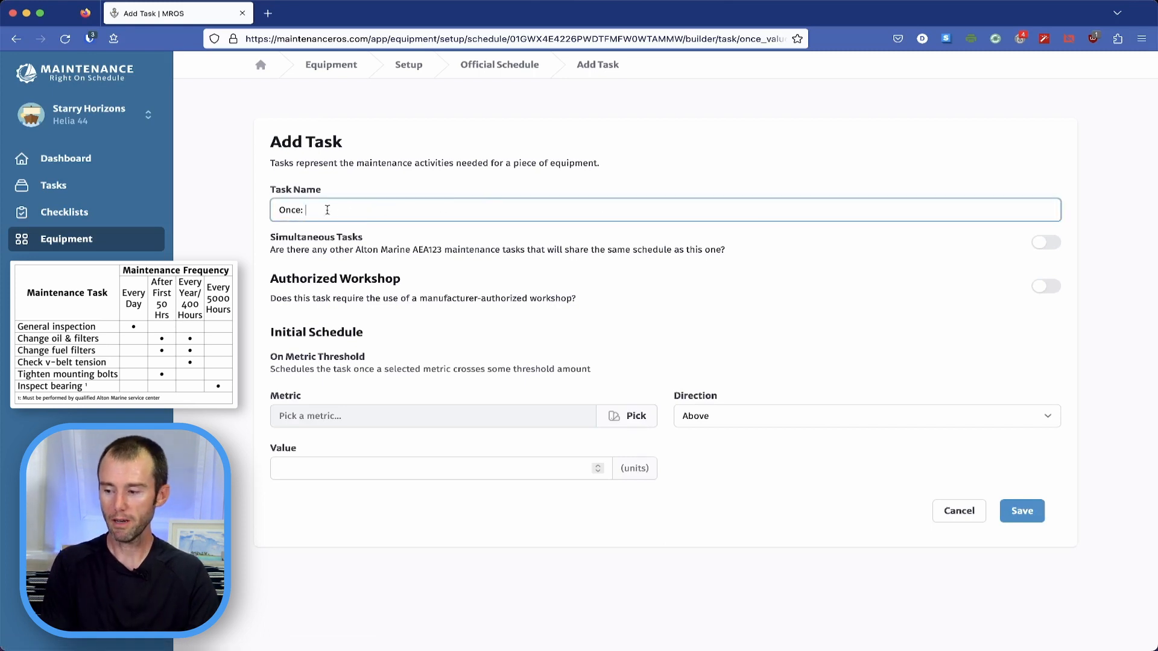
text(Tighte)
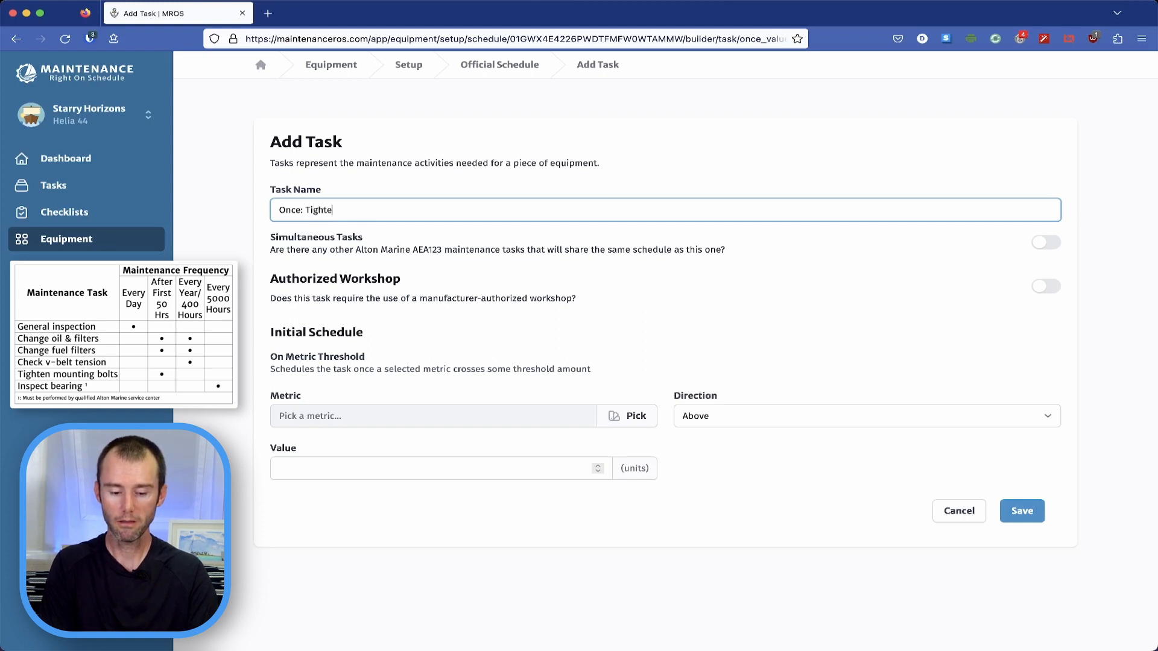
text(n mounting bolts)
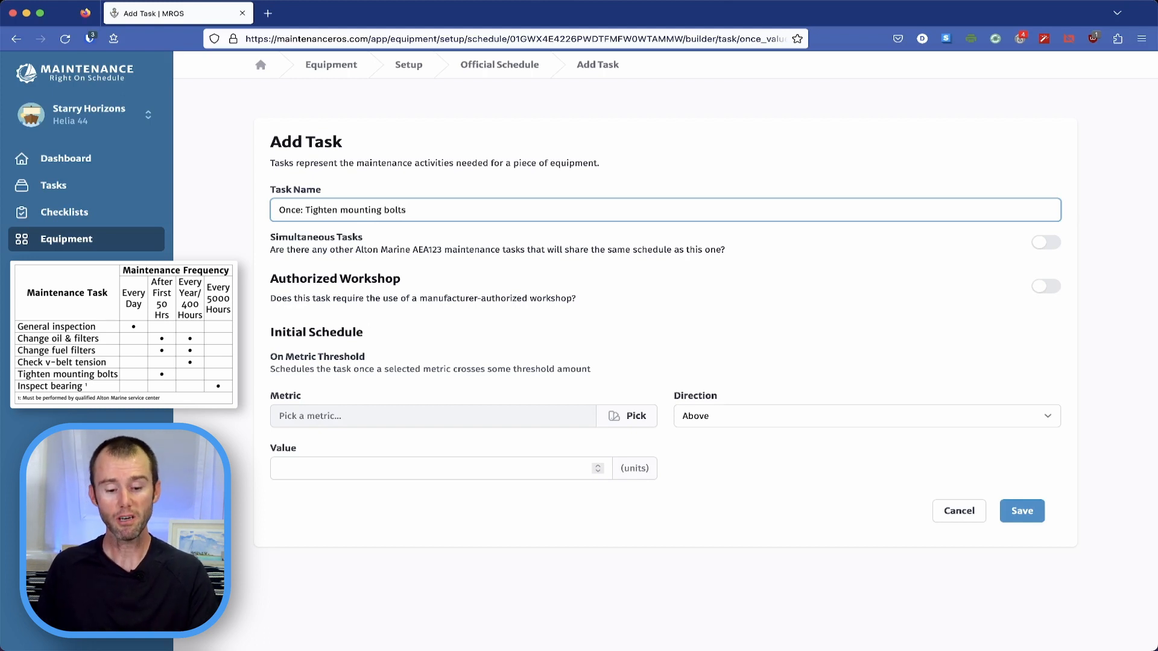
- Set the mounting bolts task's threshold to 50 on the Operating Hours metric and save the task
click(631, 416)
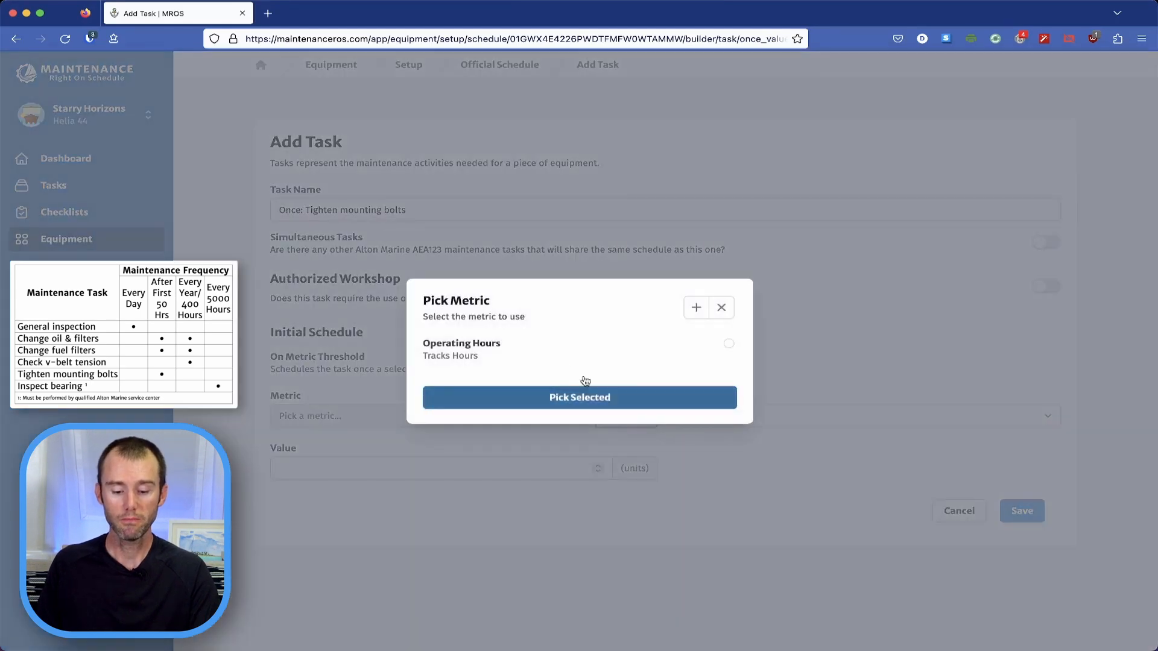
click(481, 347)
click(566, 408)
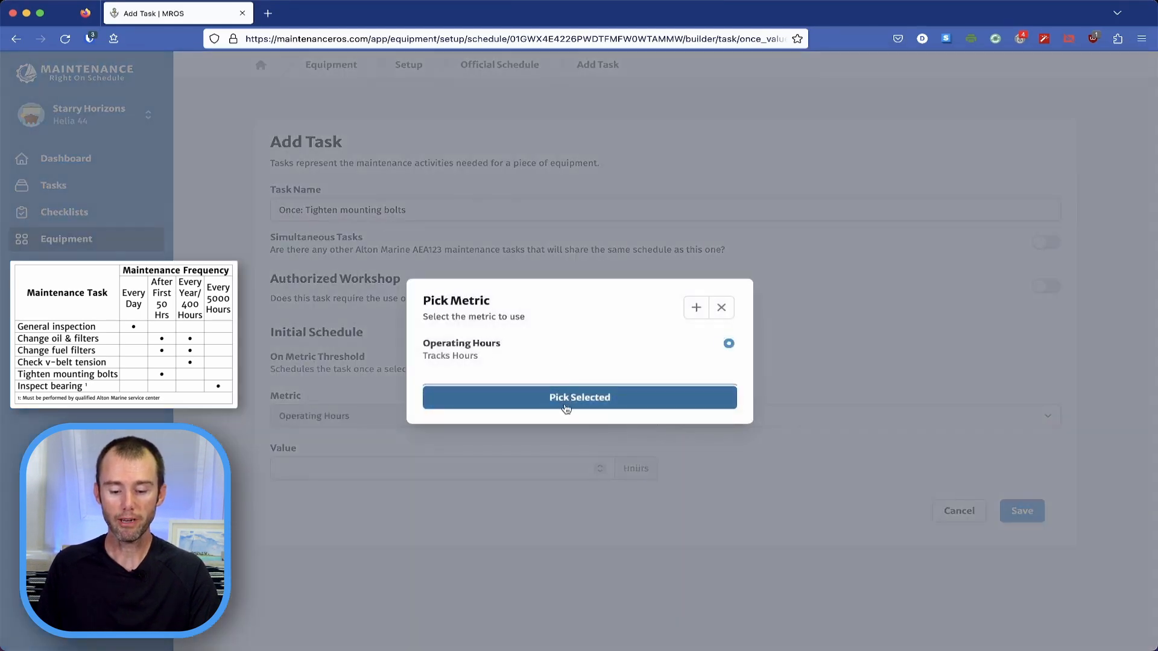
click(398, 472)
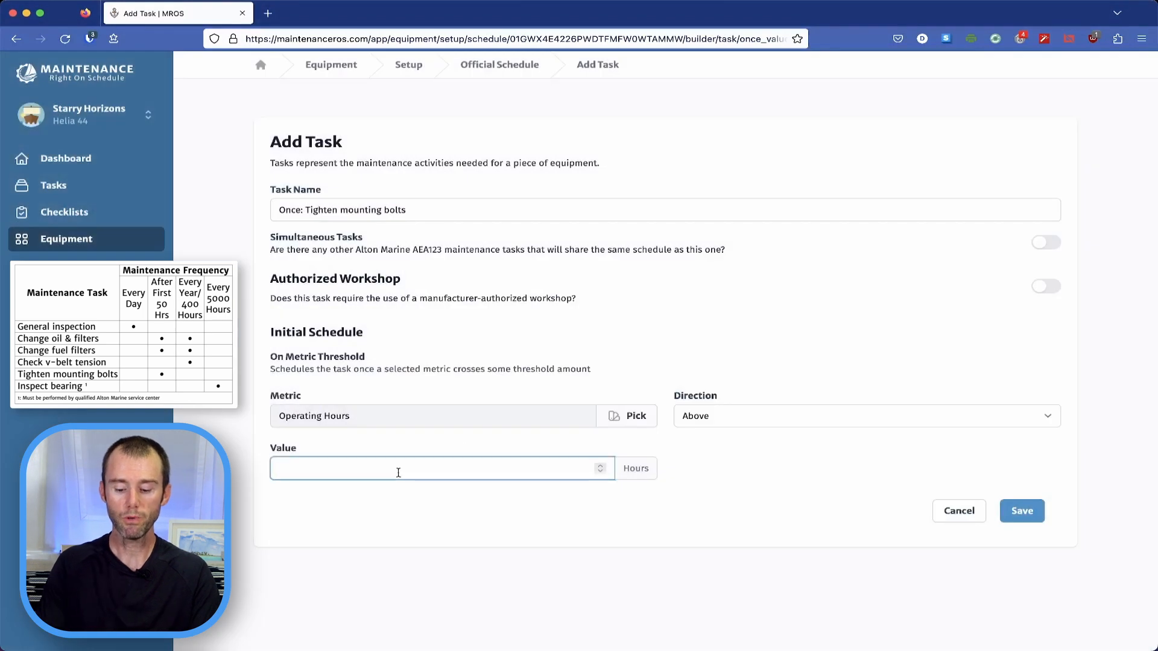
text(50)
click(775, 469)
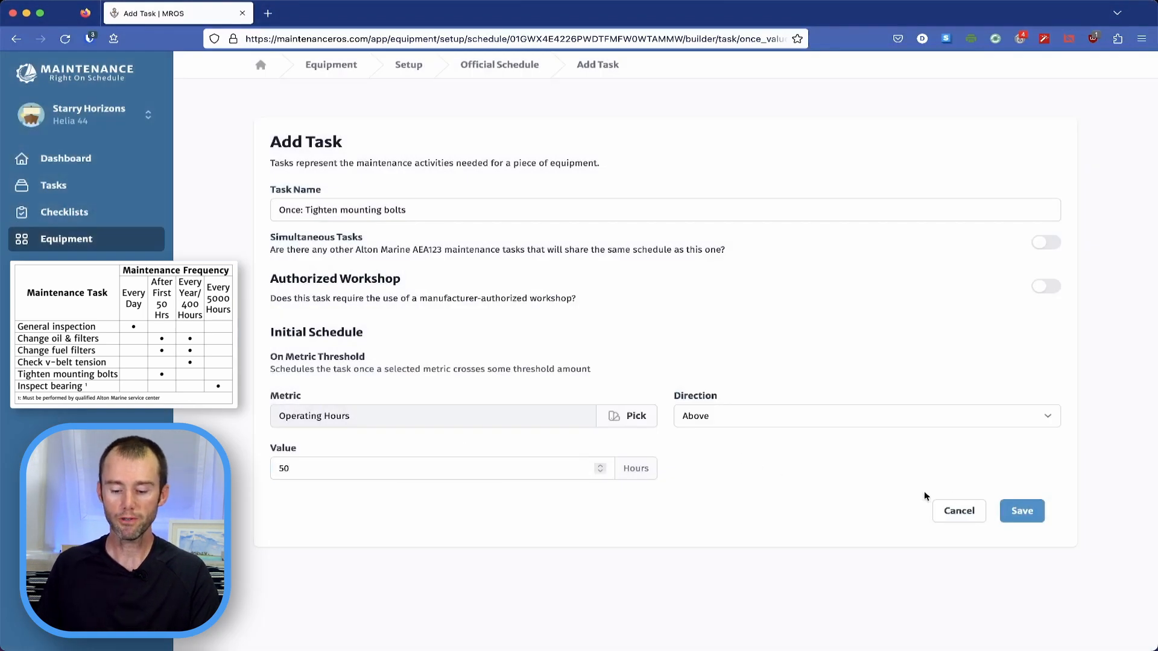
click(1032, 512)
- Add a task repeating by metric value, named "Inspect bearing", and mark it as requiring a manufacturer-authorized workshop
scroll(728, 480, down, 5)
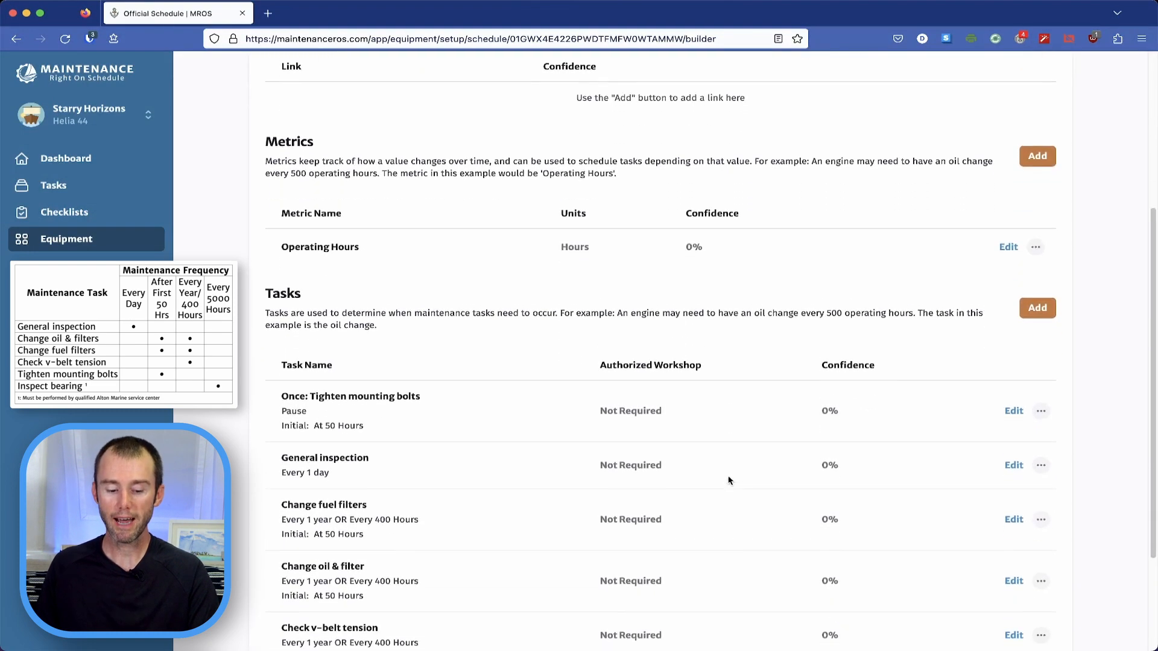
scroll(728, 480, down, 3)
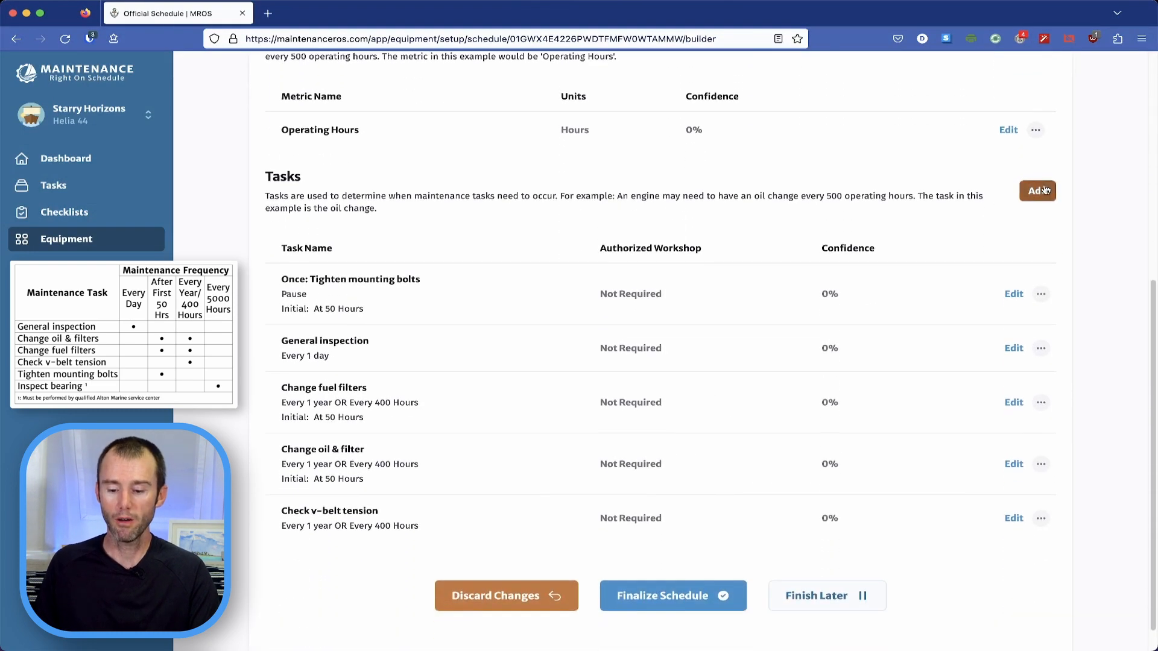
click(1045, 191)
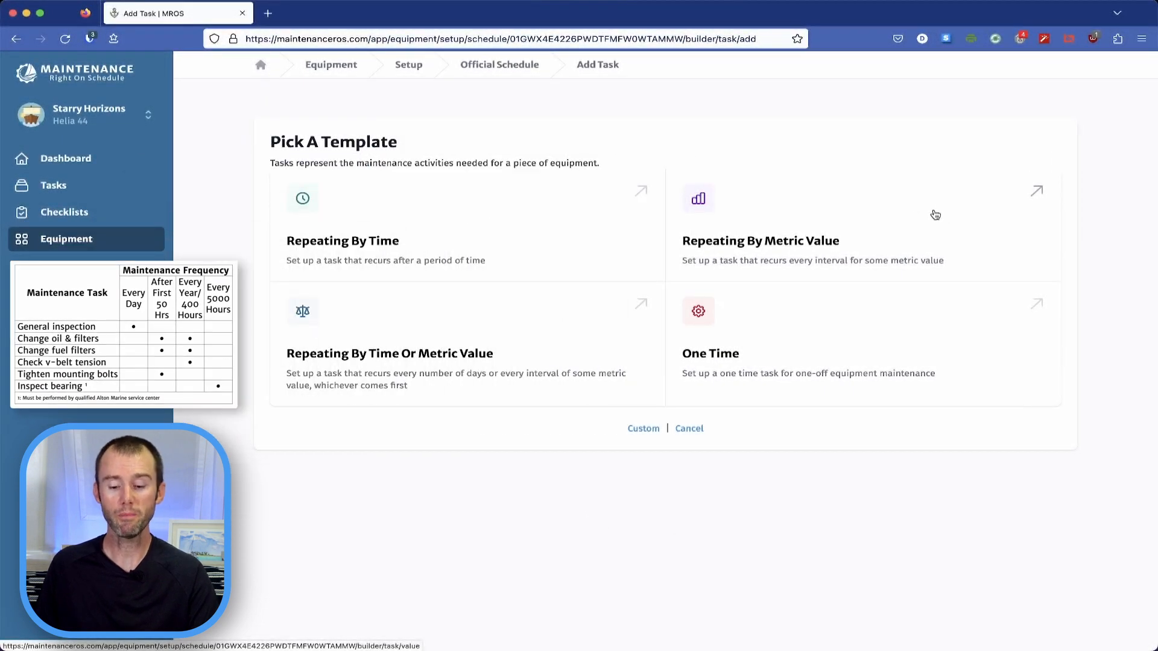
click(898, 231)
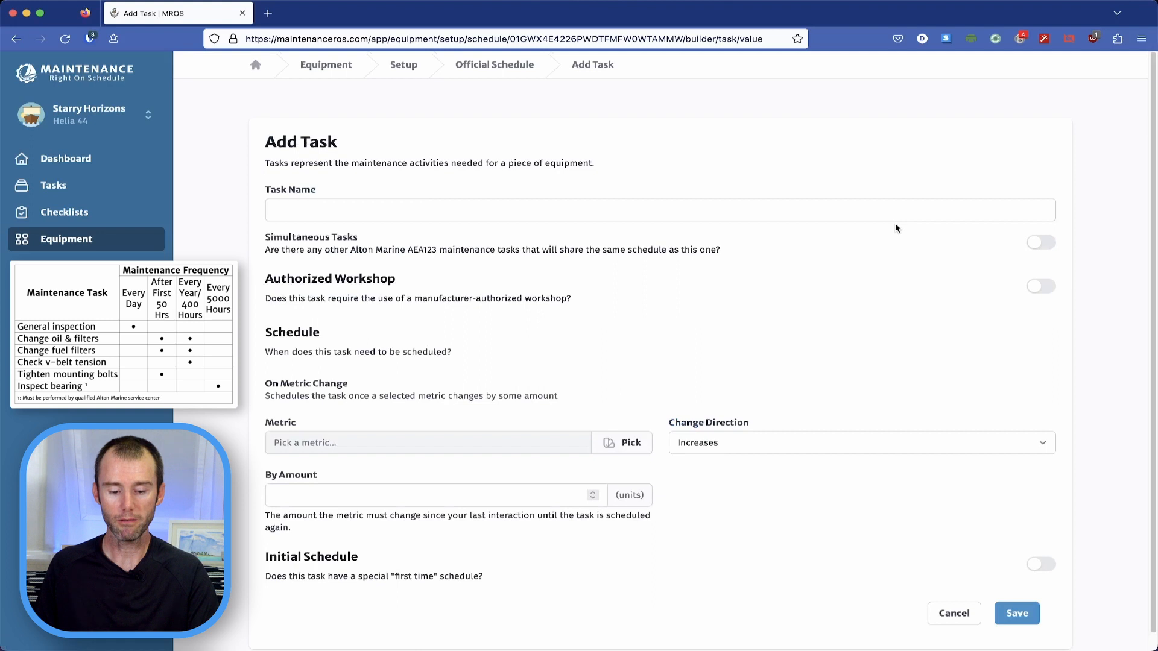
click(641, 211)
text(Inspe)
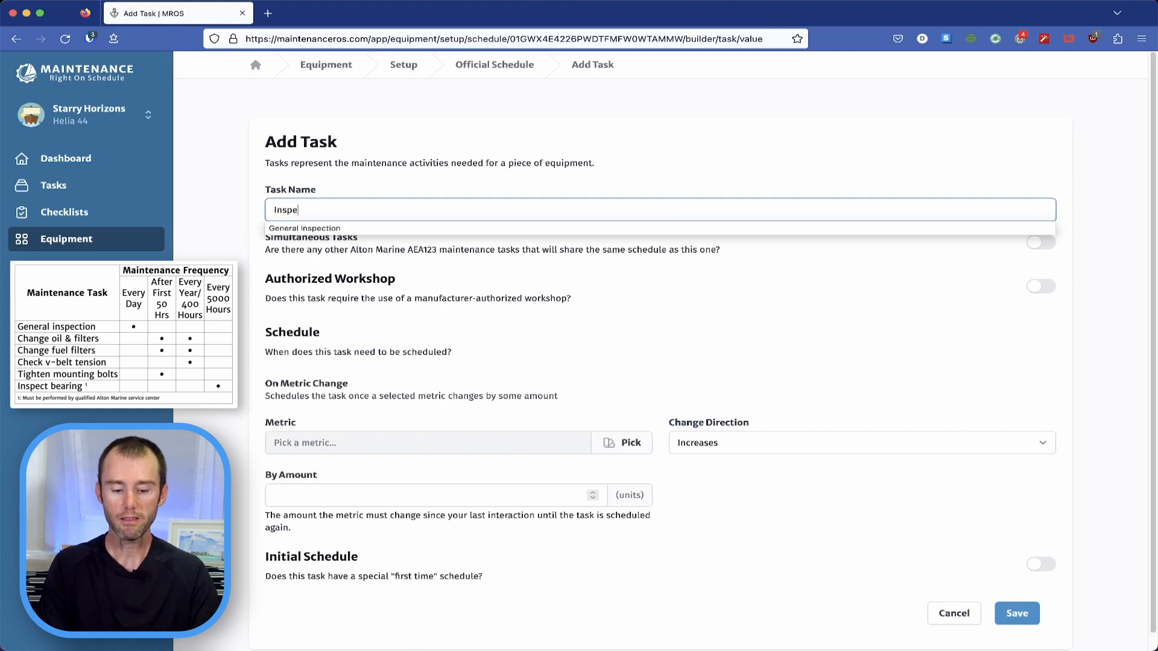
text(ct bear)
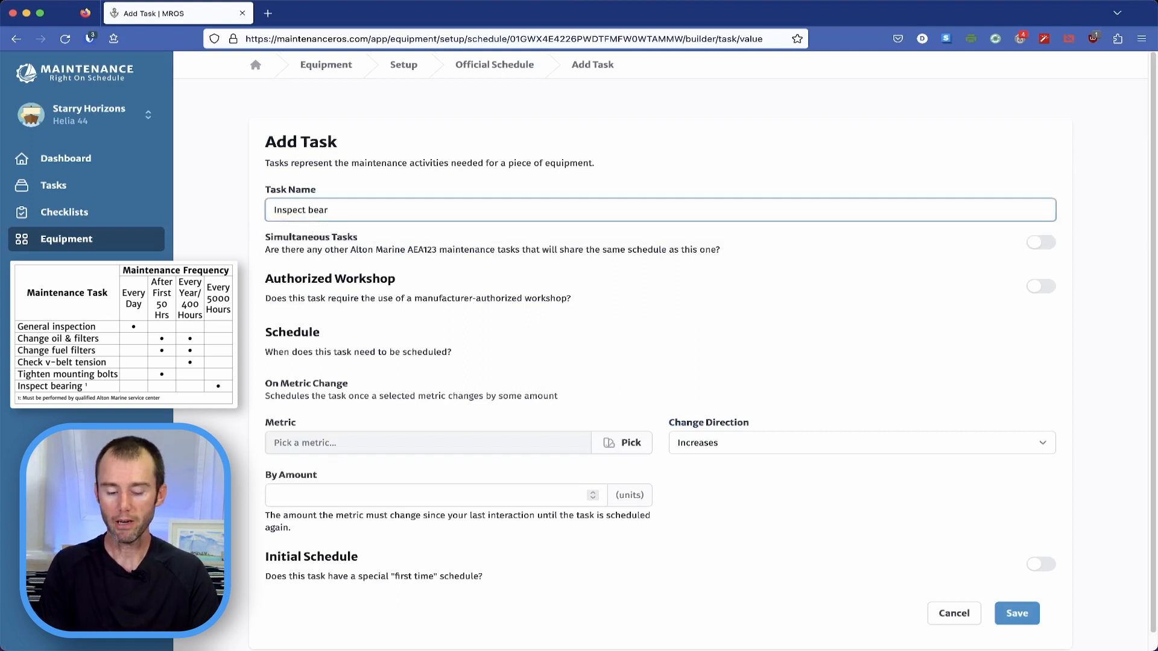
text(ing)
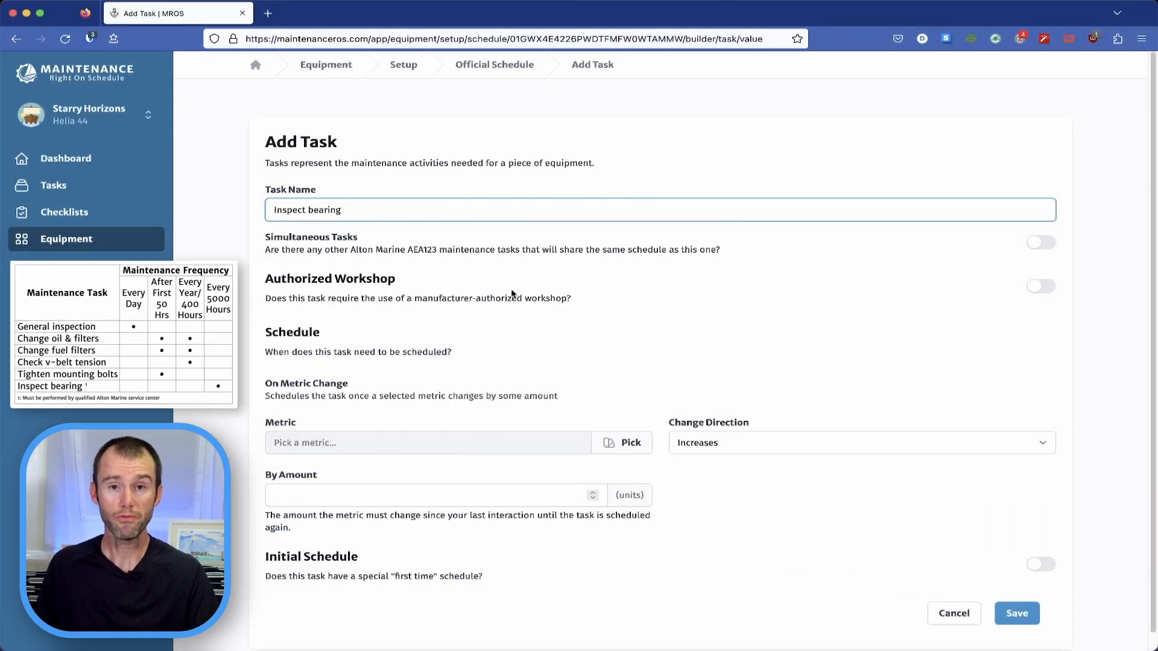
click(1042, 288)
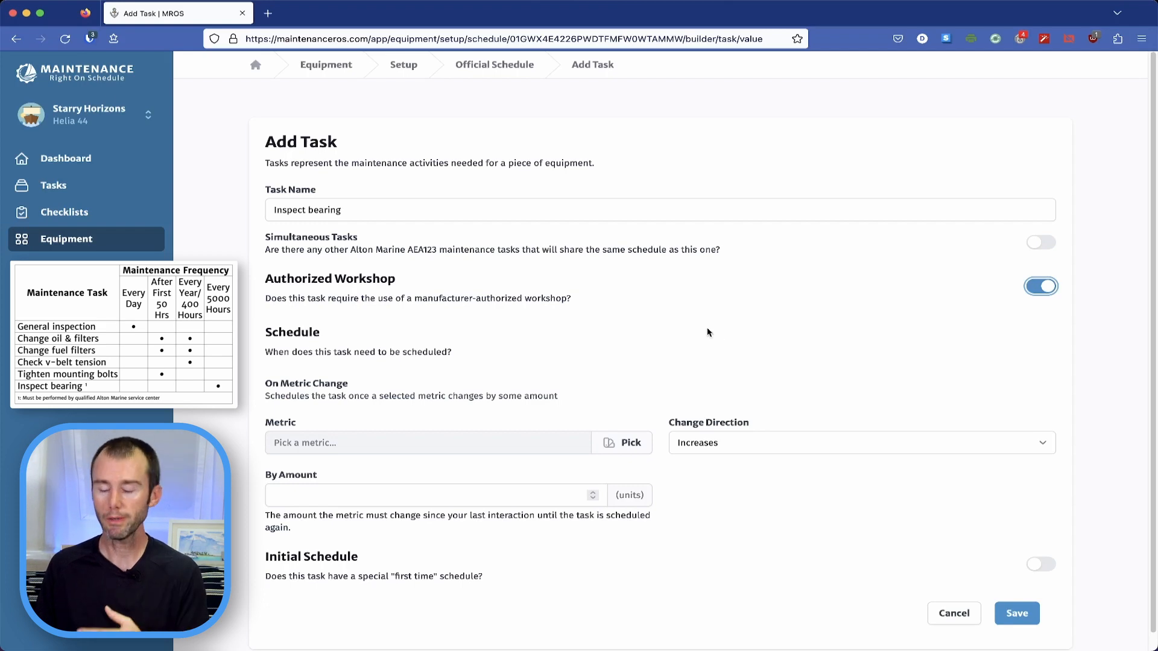
- Schedule the bearing inspection for every increase of 5000 on the Operating Hours metric and save the task
scroll(699, 328, down, 1)
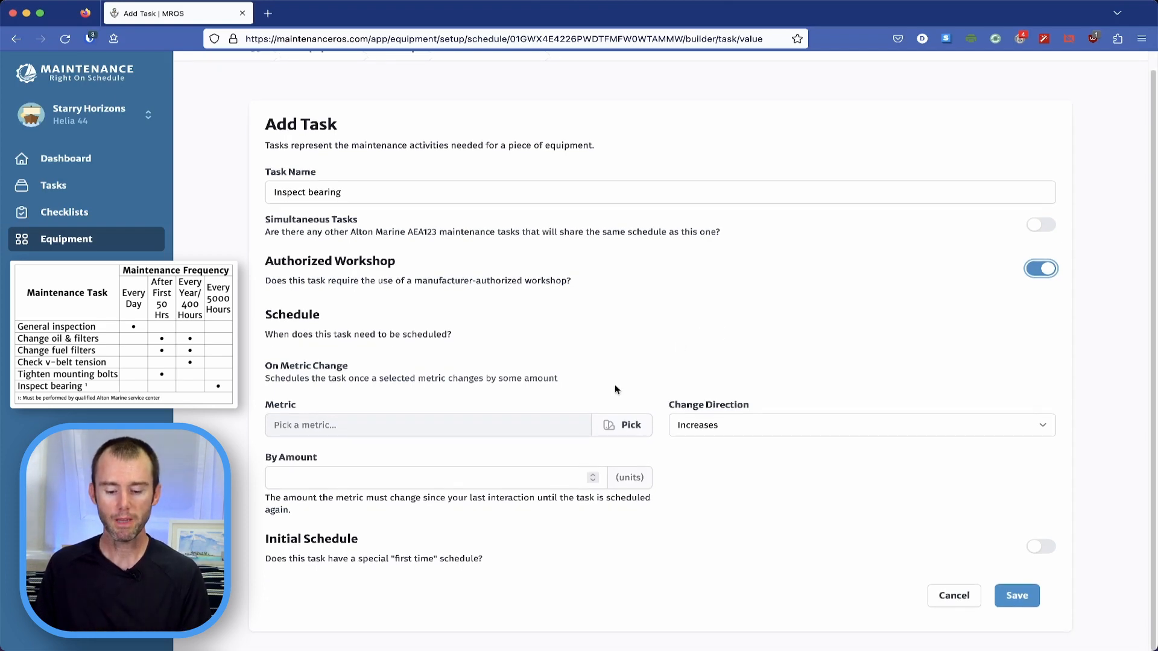
click(622, 425)
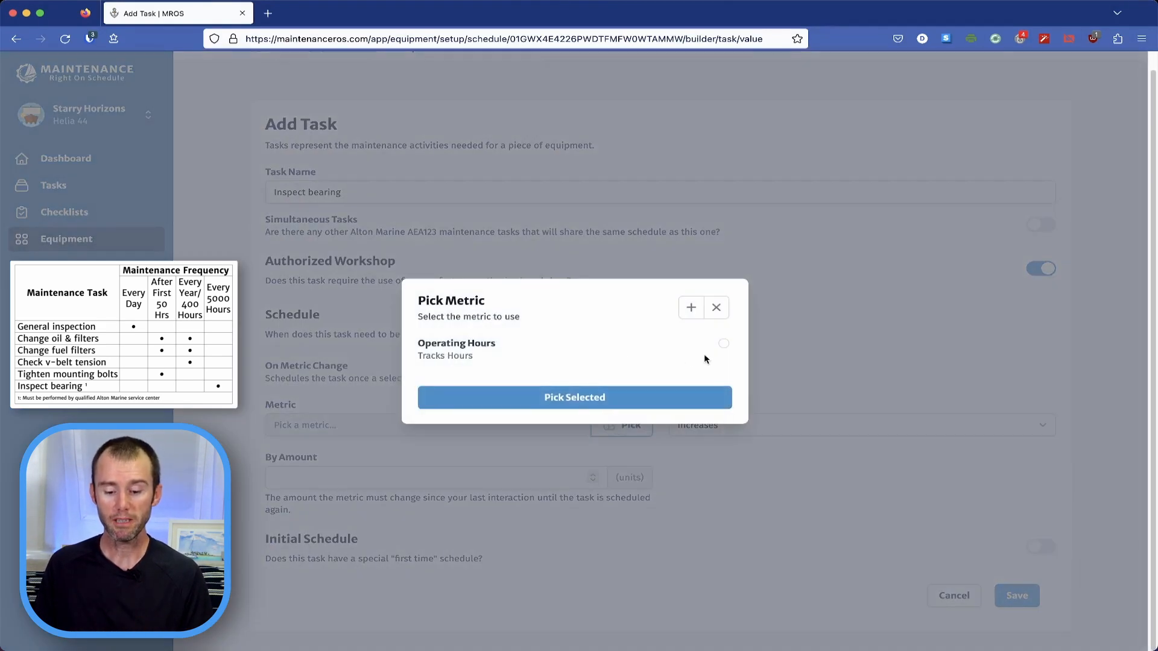
click(469, 346)
click(560, 398)
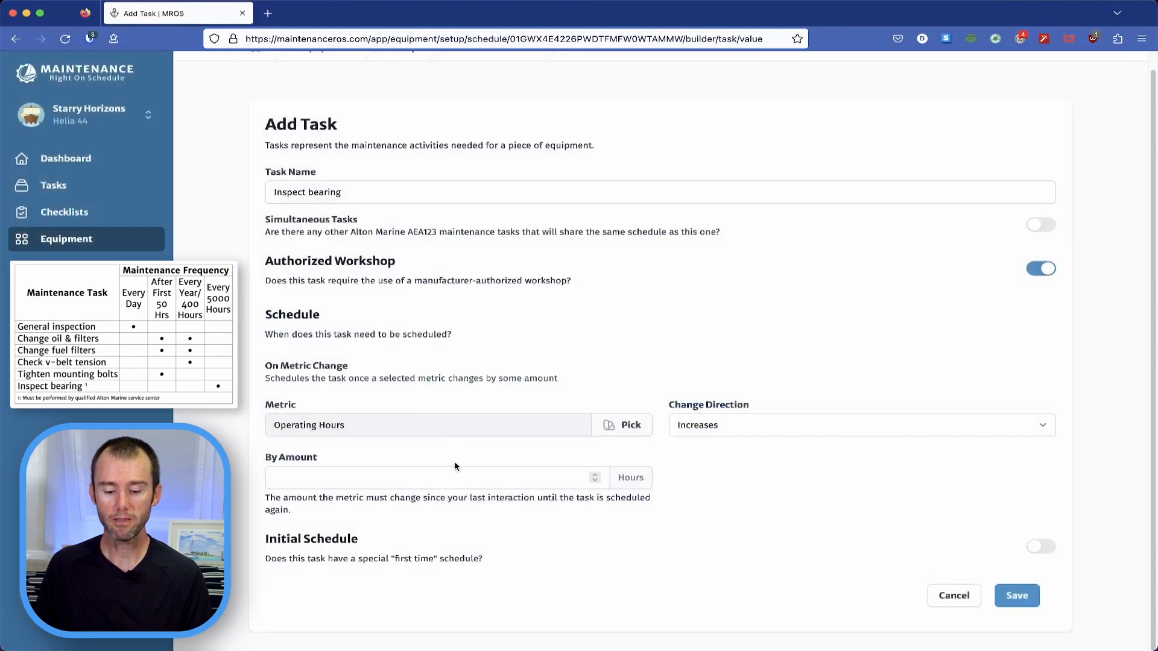
click(438, 480)
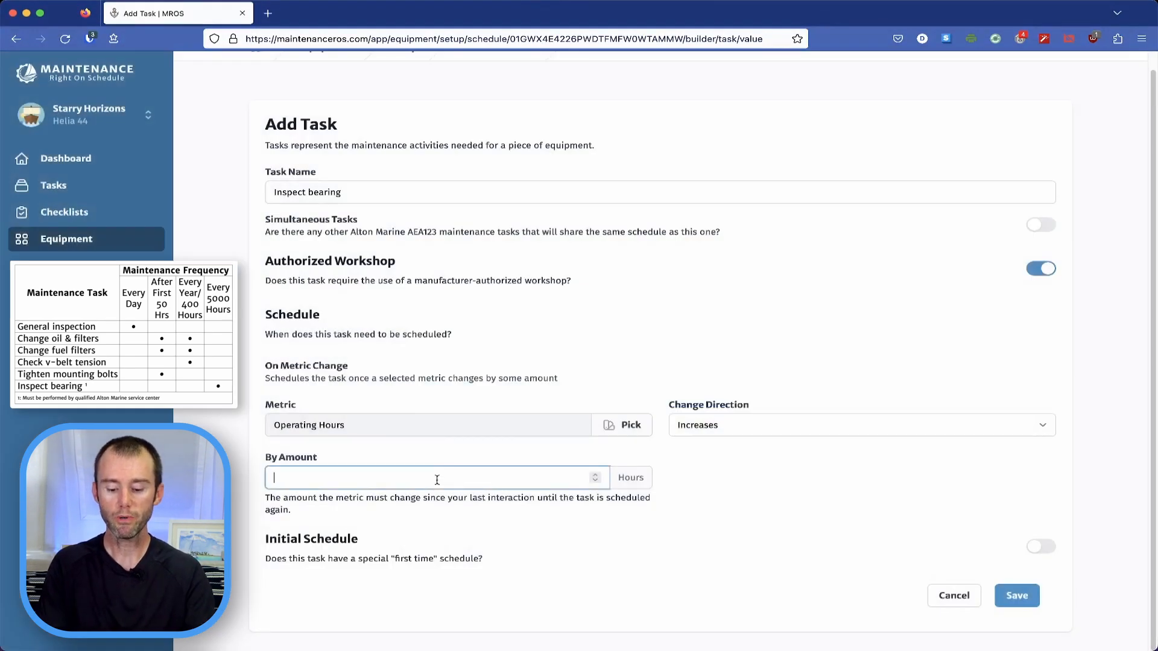
text(5000)
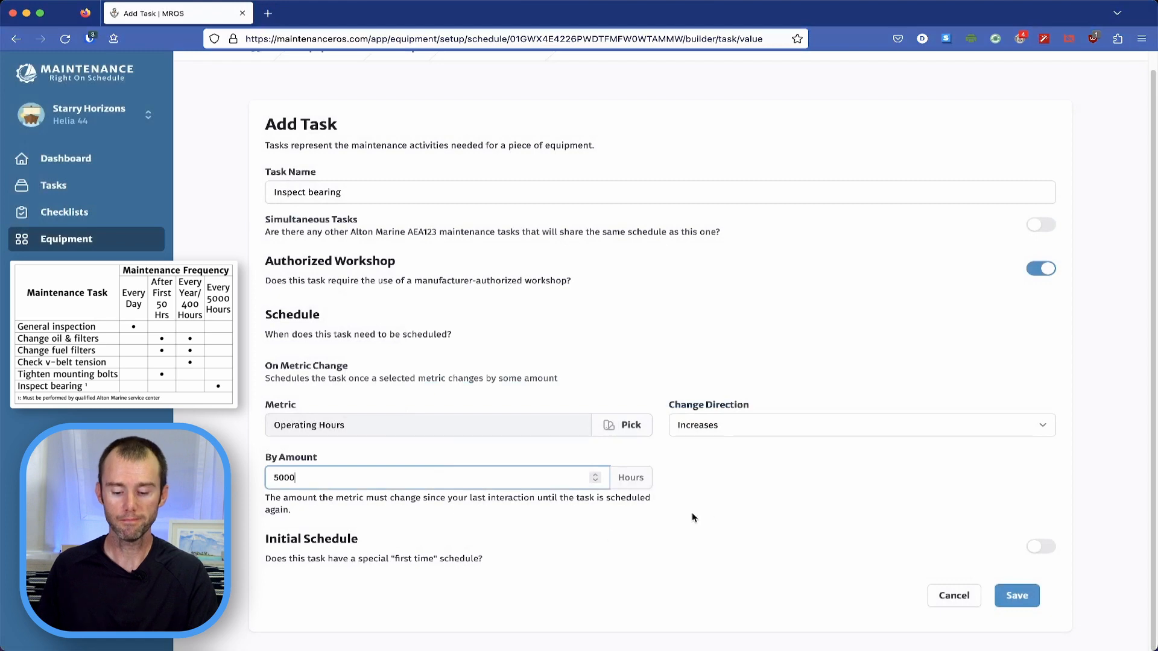
click(1023, 604)
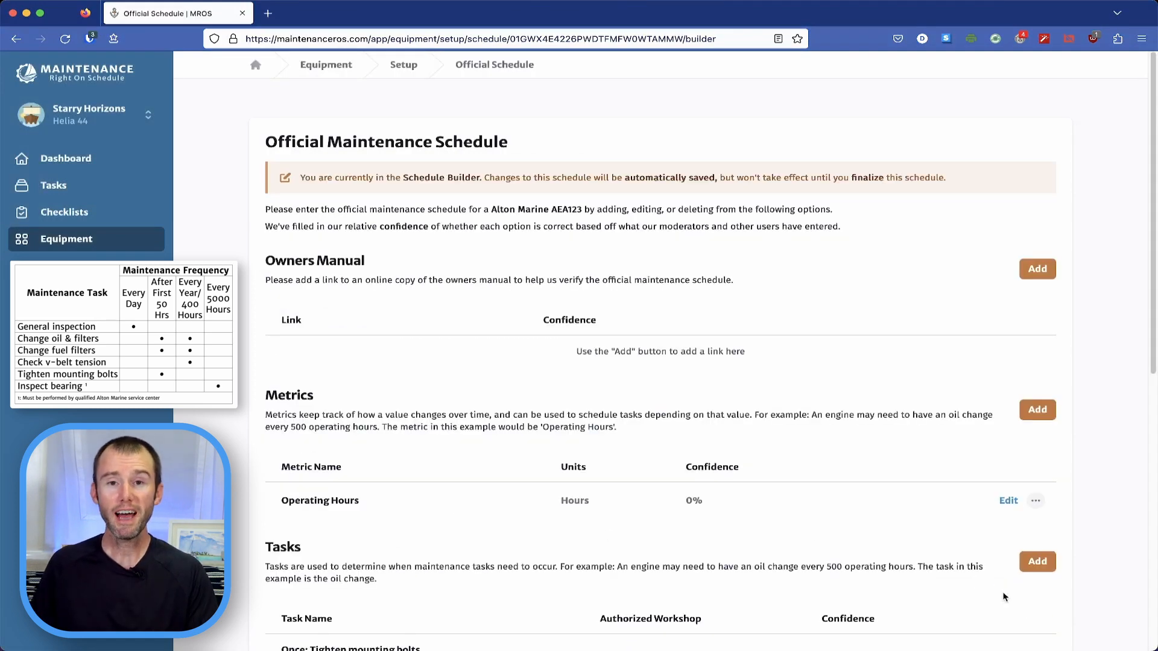
scroll(869, 571, down, 8)
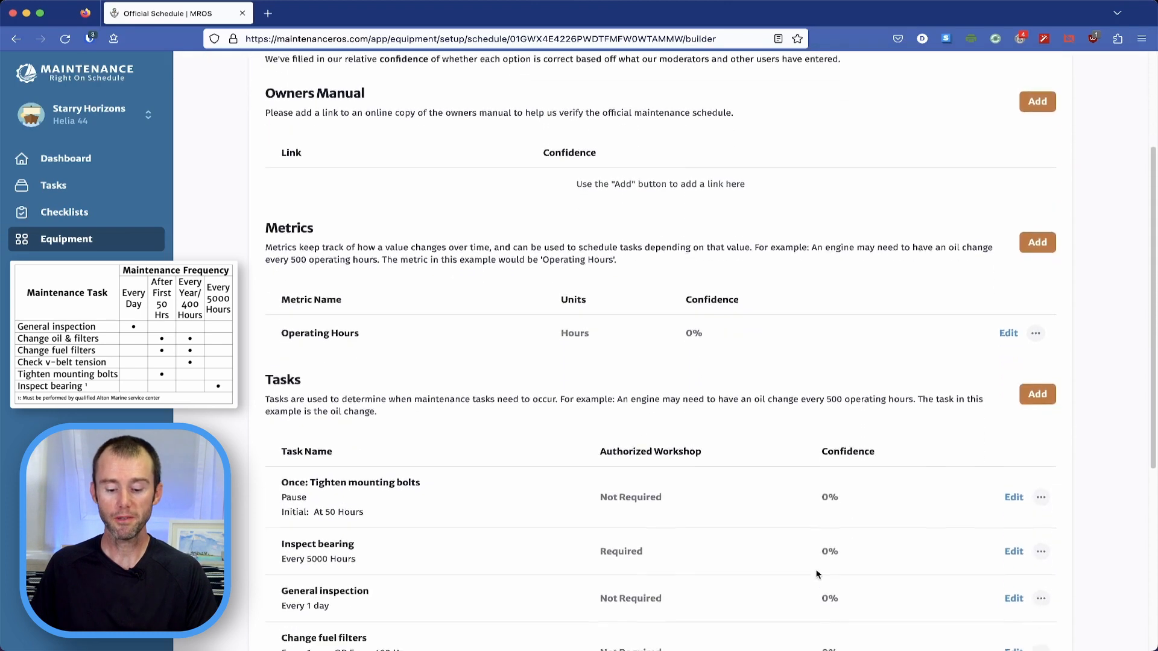